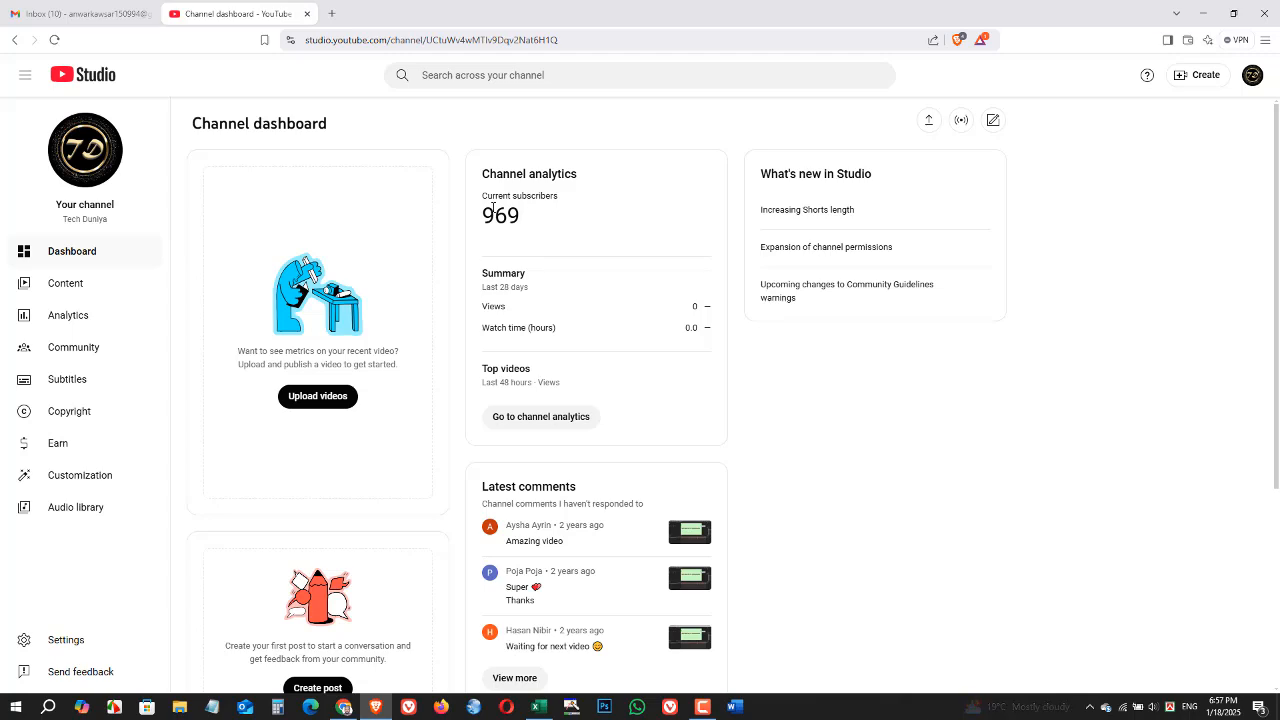
Review the Channel analytics and Latest comments cards on the channel dashboard
scroll(428, 169, "down", 3)
scroll(443, 289, "up", 3)
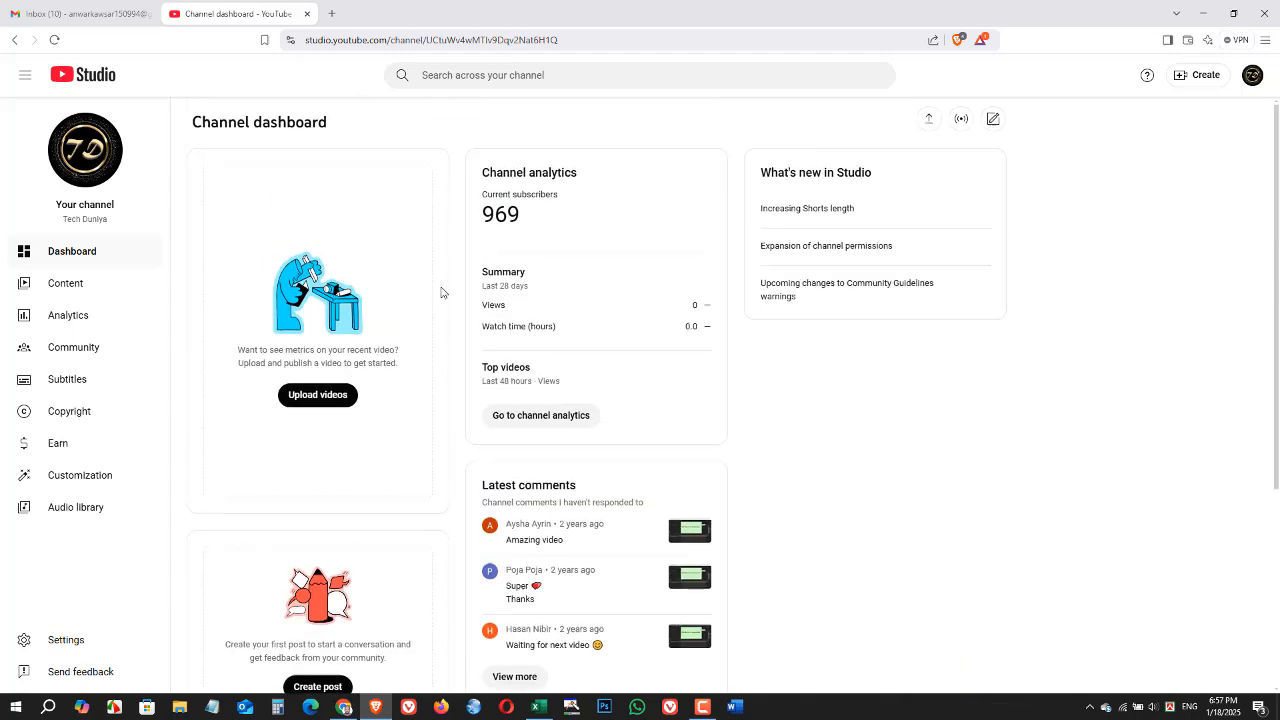
left_click_drag(480, 175, 642, 189)
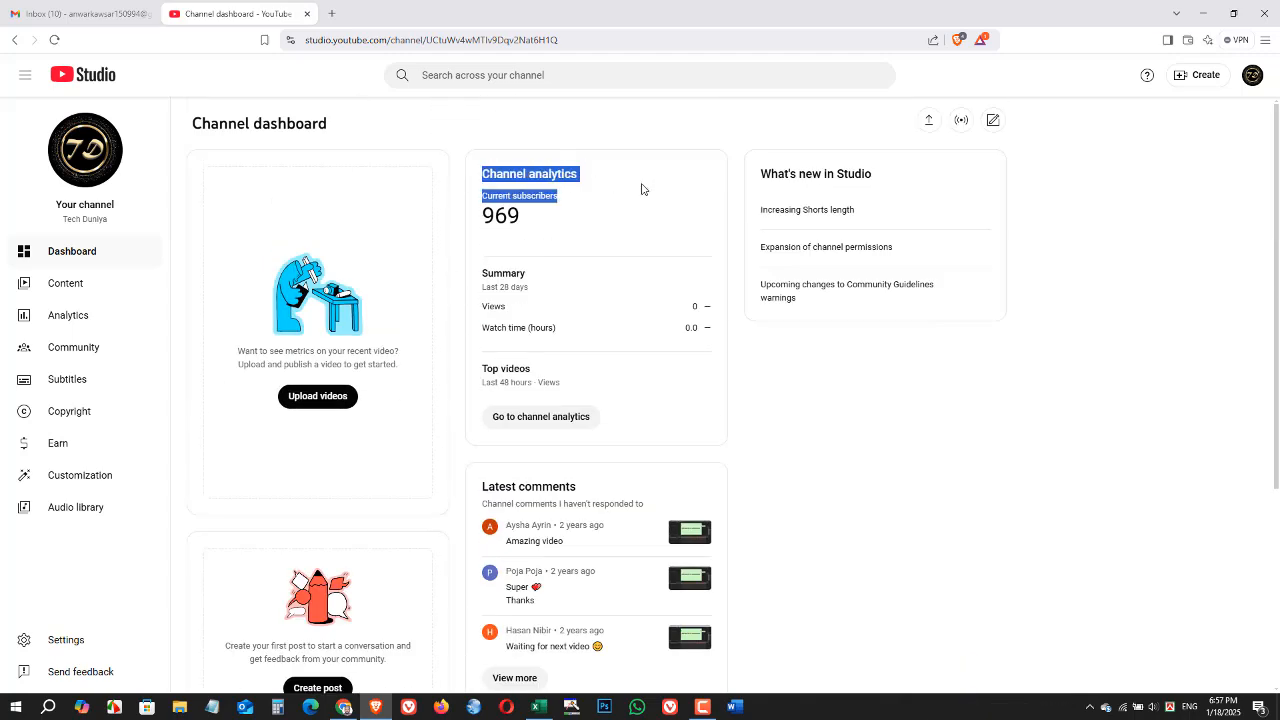
left_click(612, 209)
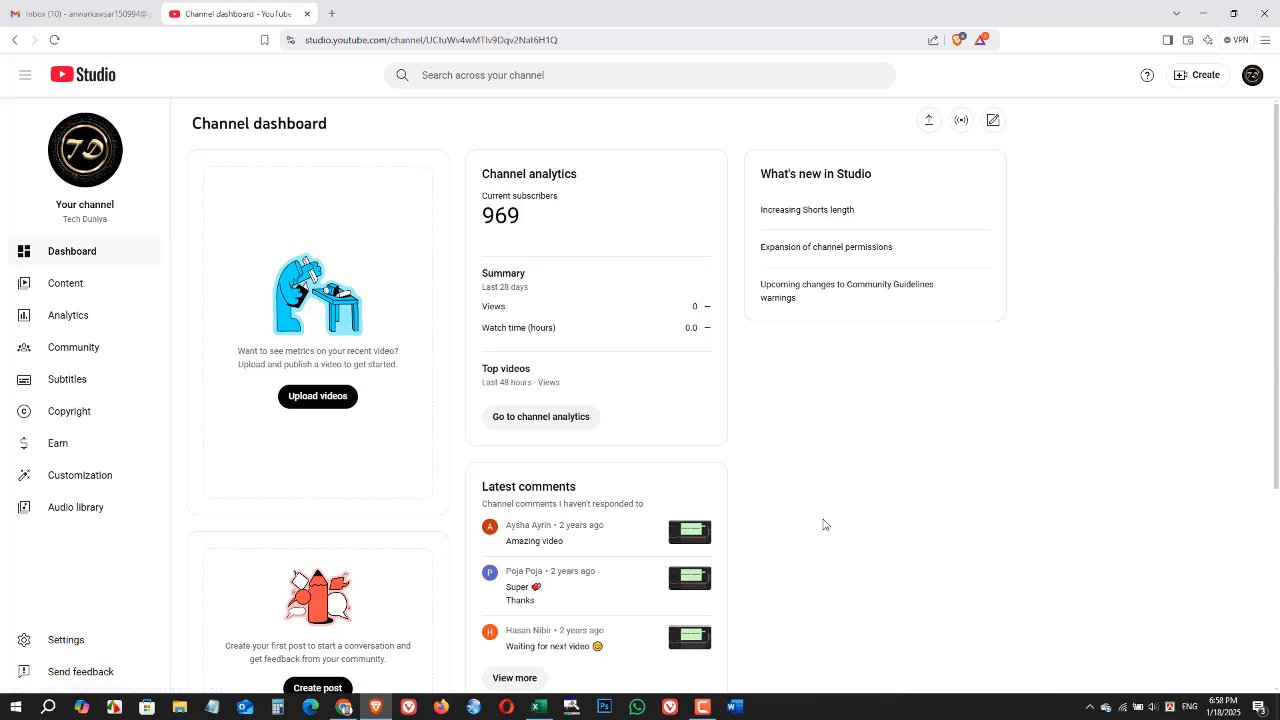
scroll(560, 517, "down", 2)
left_click_drag(488, 308, 623, 308)
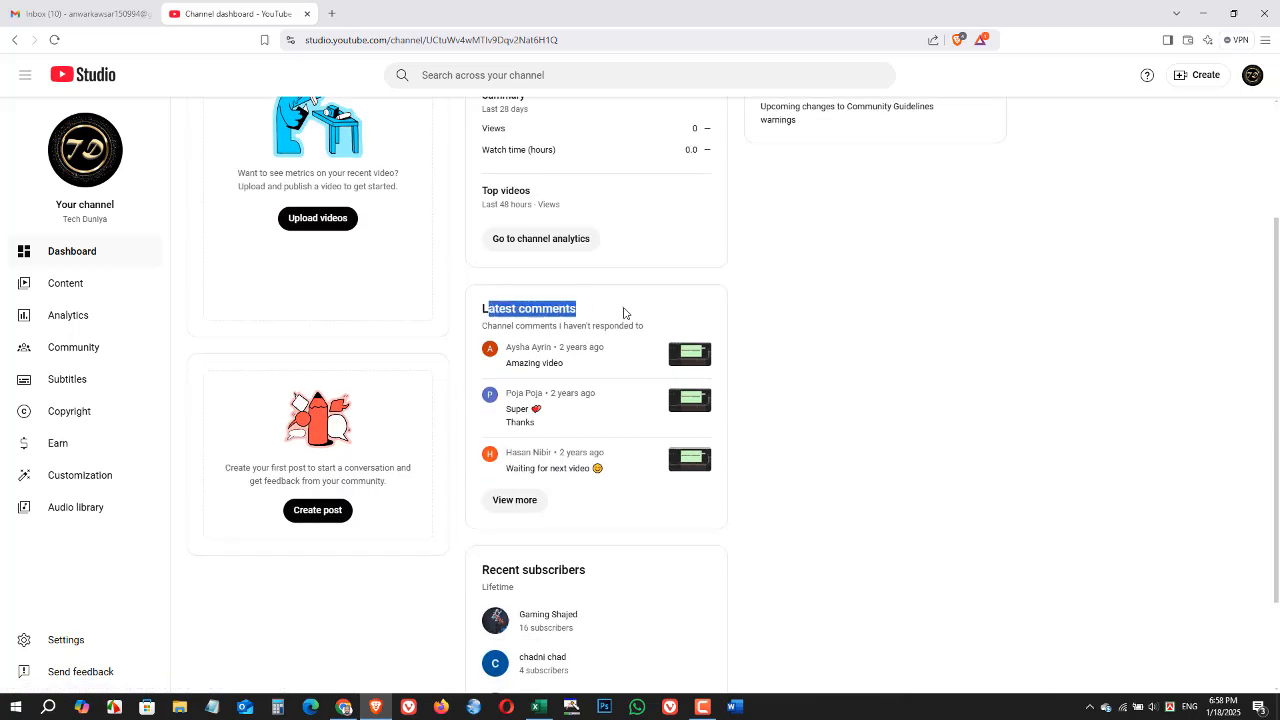
left_click(811, 314)
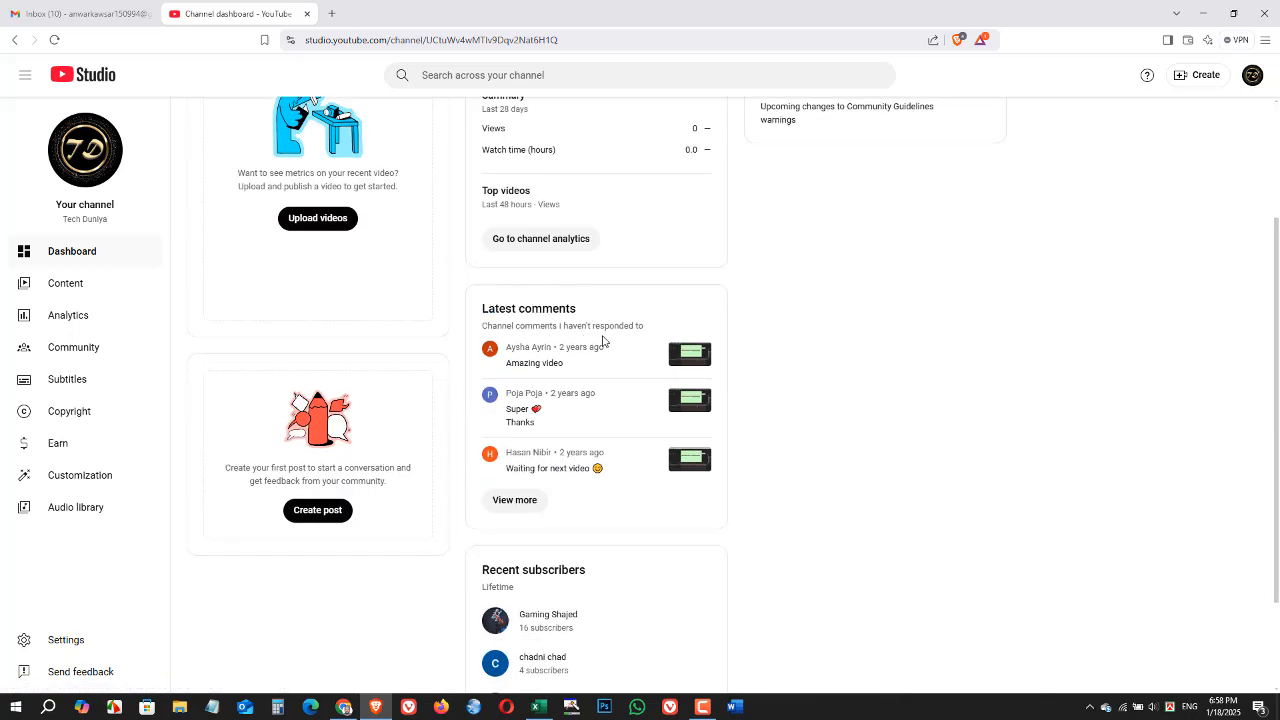
Examine the dashboard's Recent subscribers card and the cards for creating a post and uploading videos
scroll(608, 376, "down", 2)
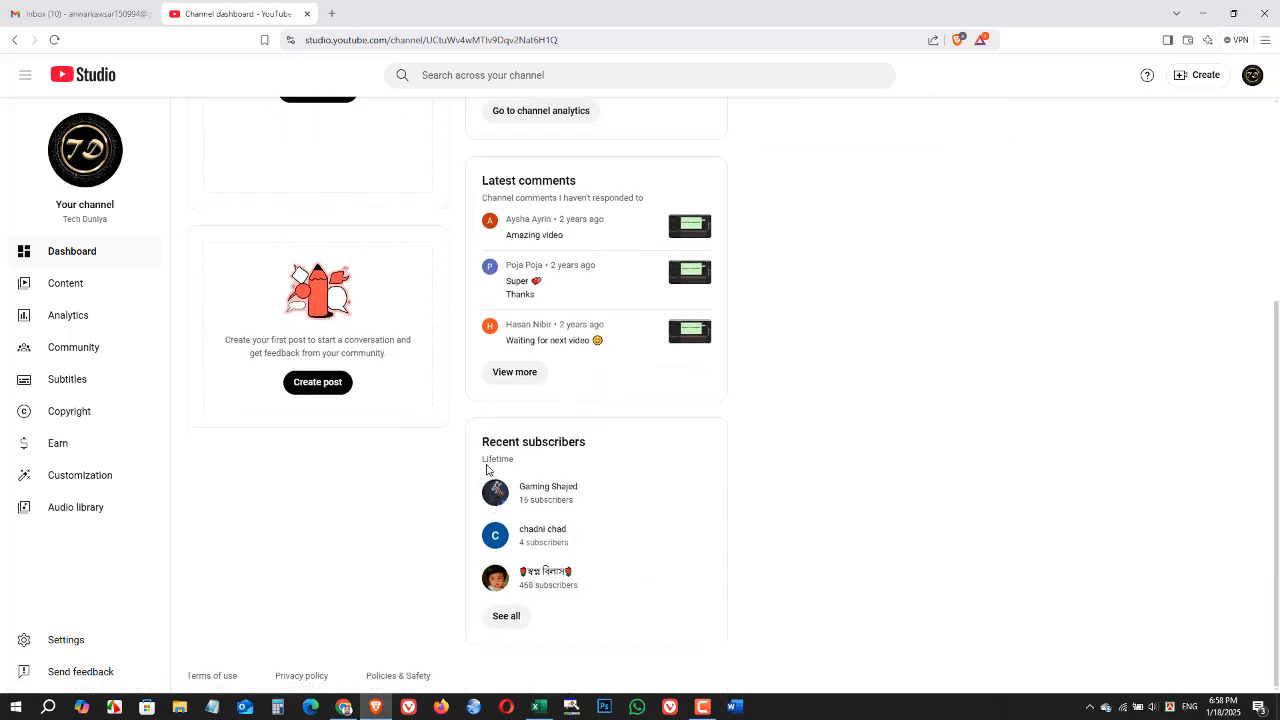
left_click_drag(486, 447, 562, 440)
left_click(619, 445)
left_click_drag(482, 441, 575, 445)
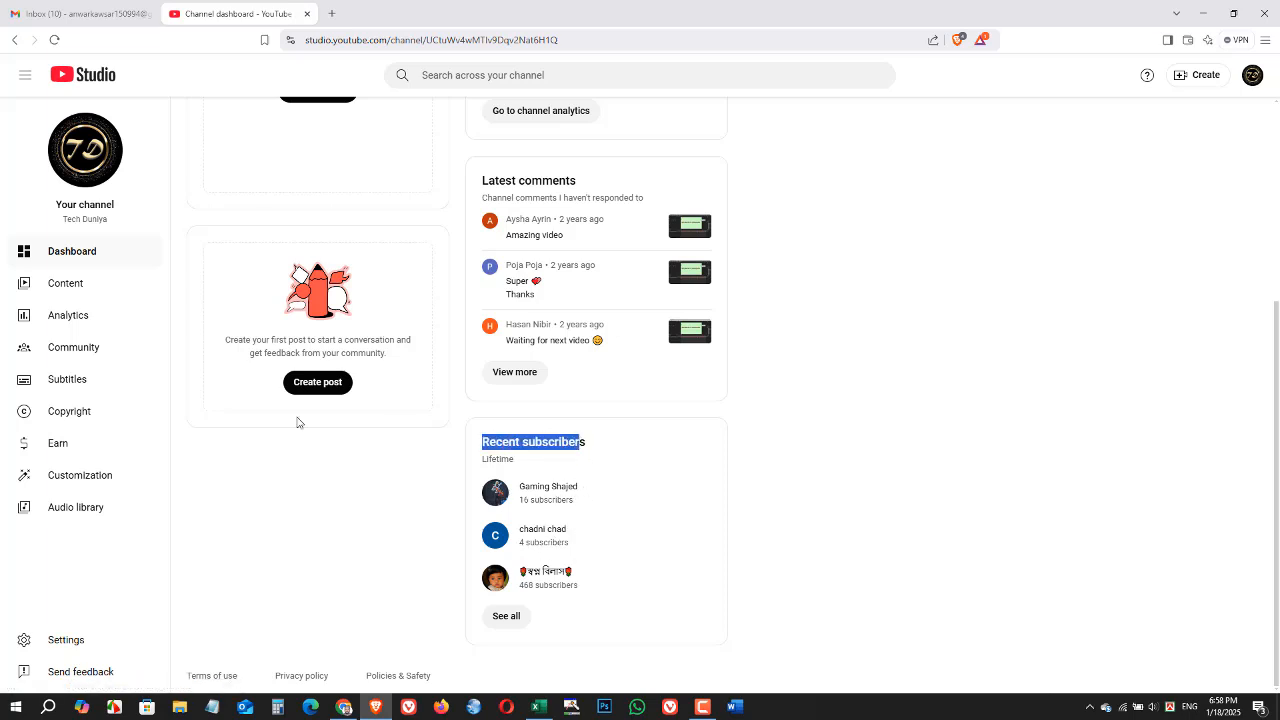
scroll(300, 405, "up", 2)
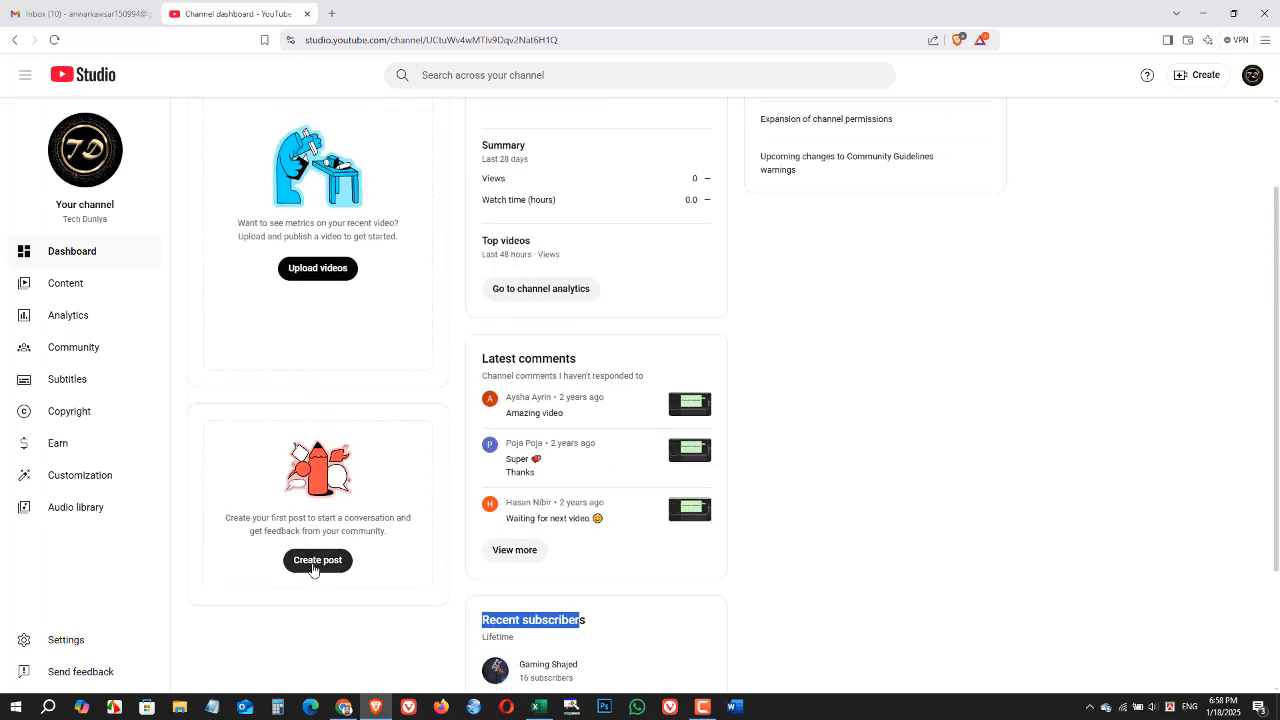
scroll(318, 283, "up", 2)
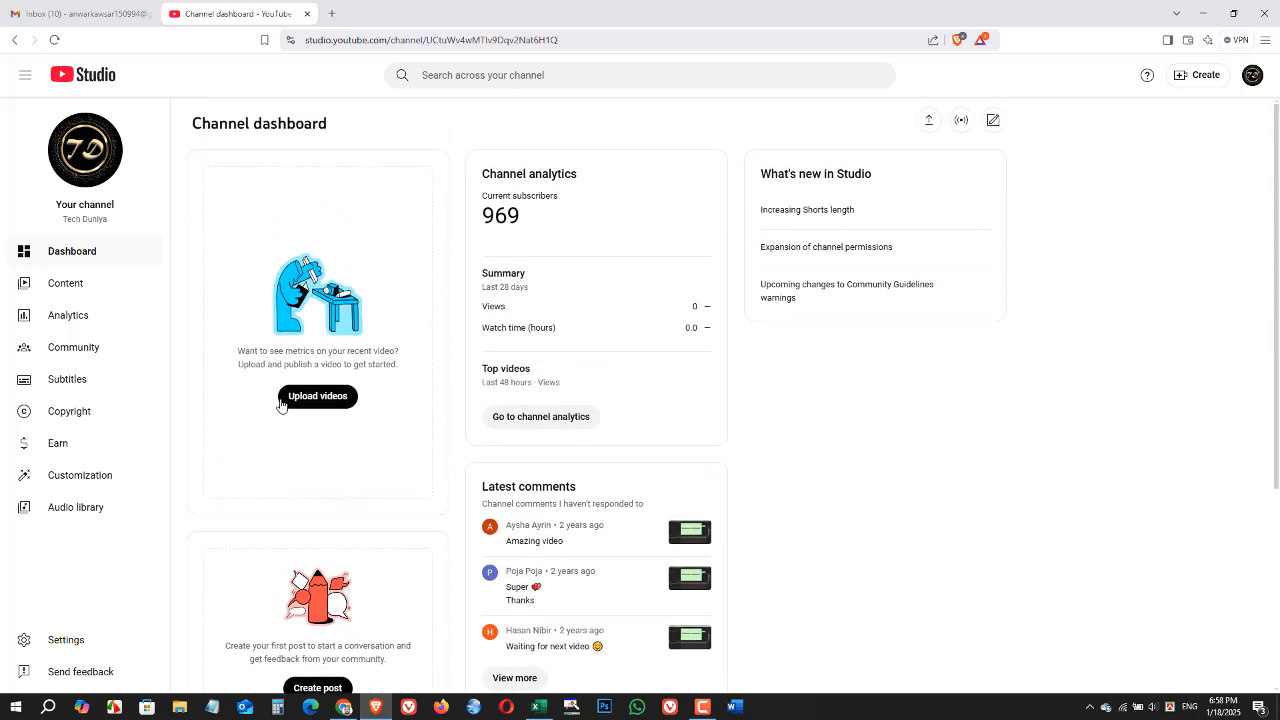
scroll(313, 249, "down", 2)
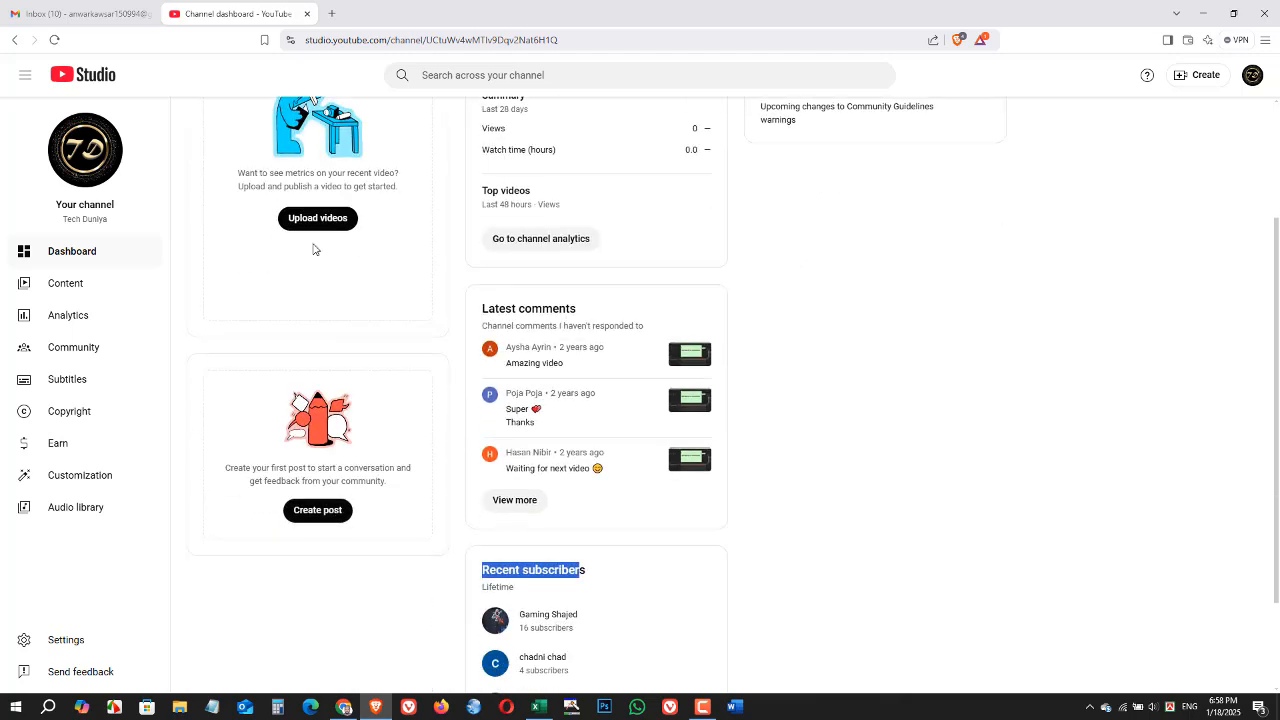
scroll(386, 446, "up", 2)
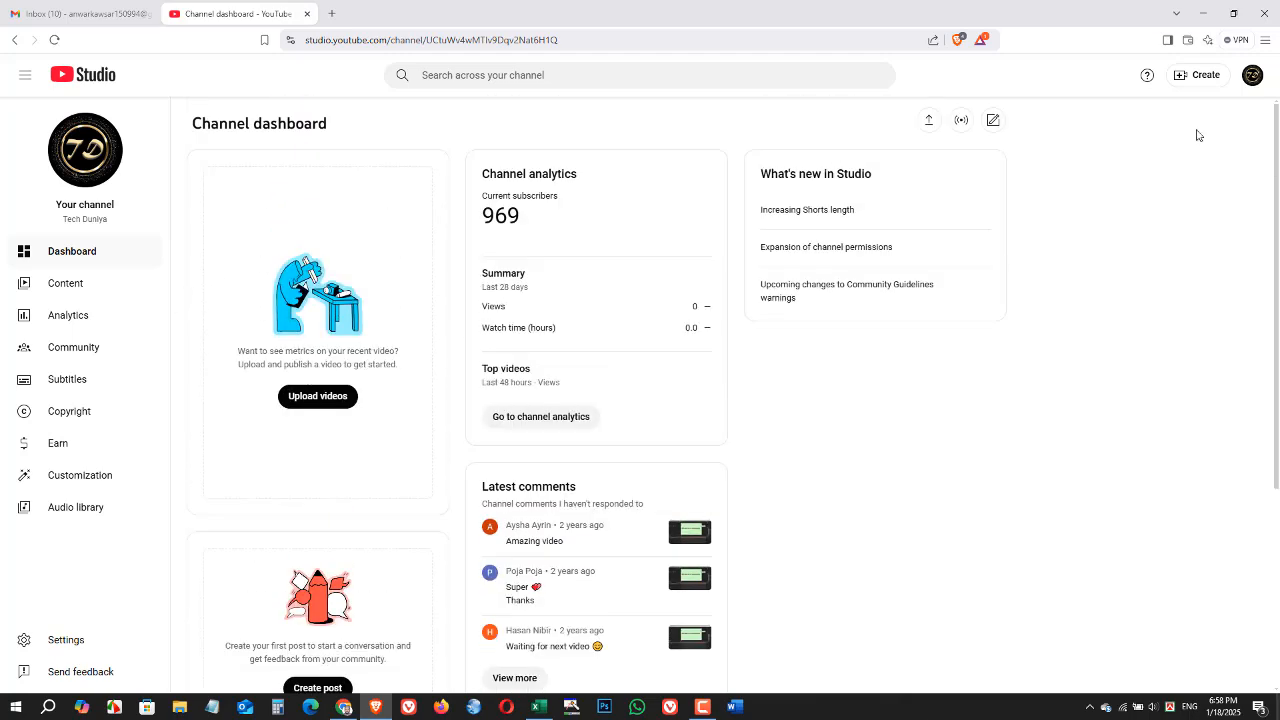
View the channel's content list, and examine the Watch time and Subscribers charts in the channel analytics overview
left_click(60, 285)
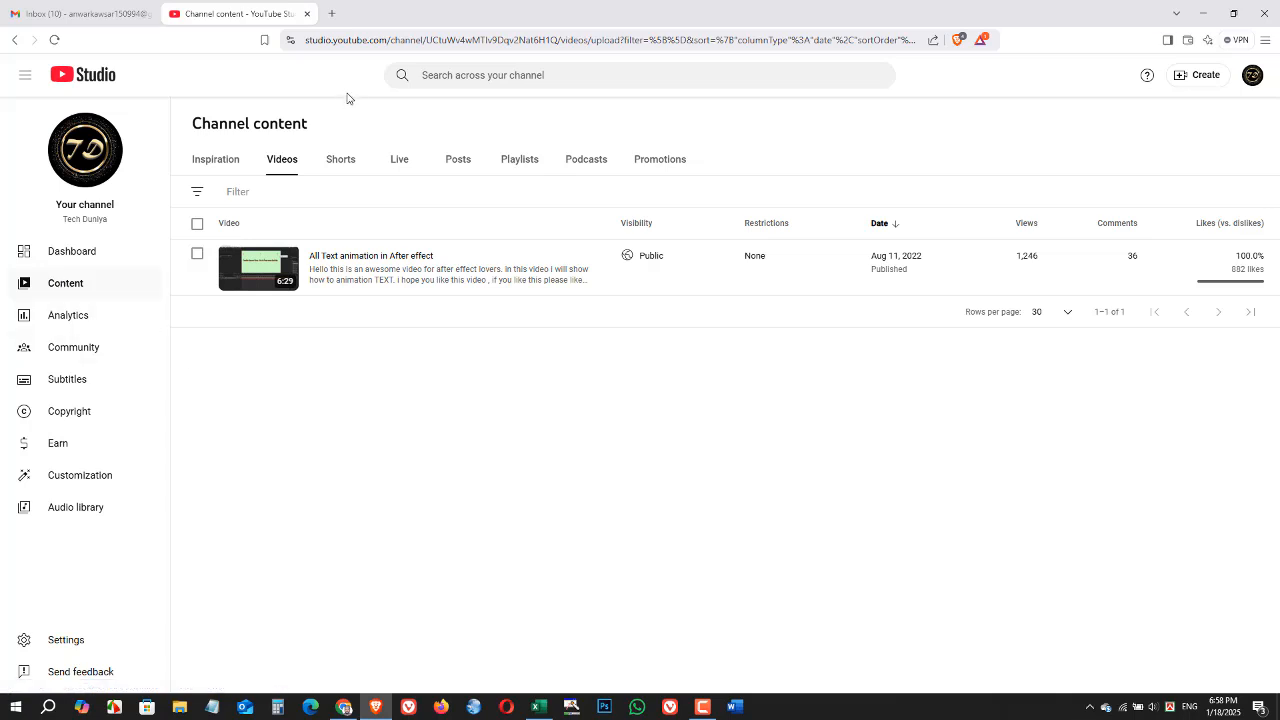
left_click(86, 322)
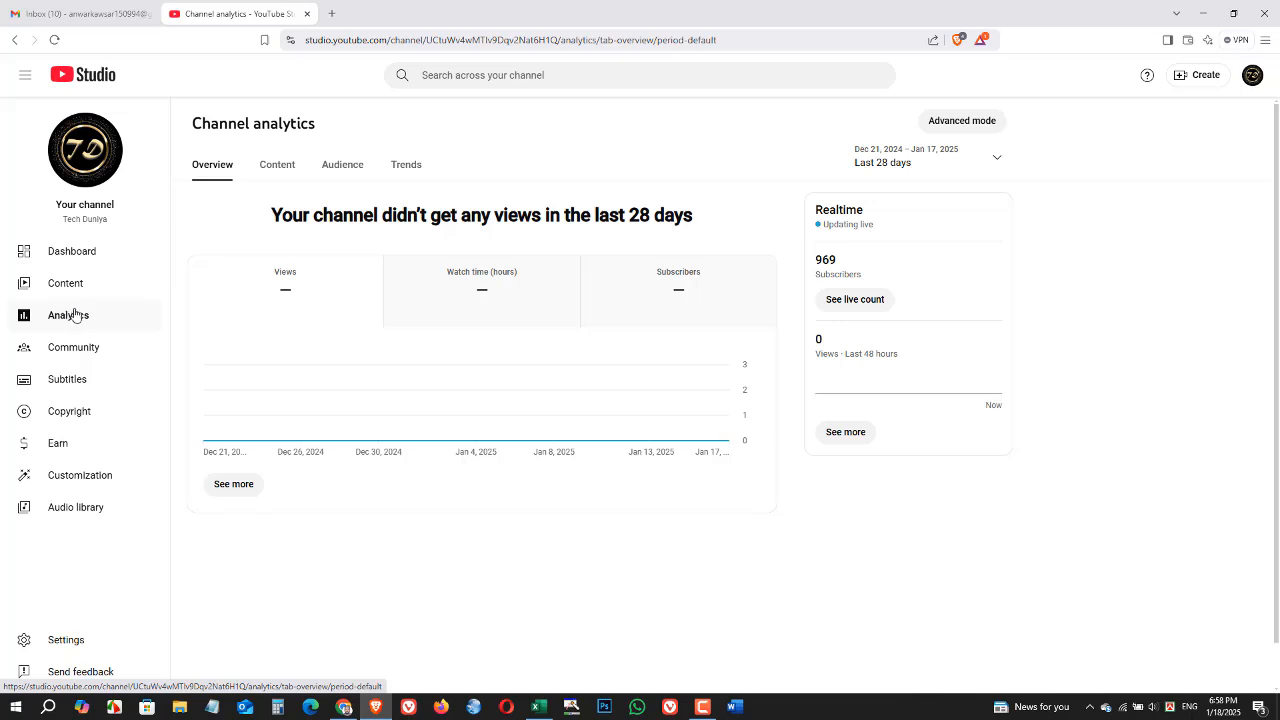
left_click(470, 273)
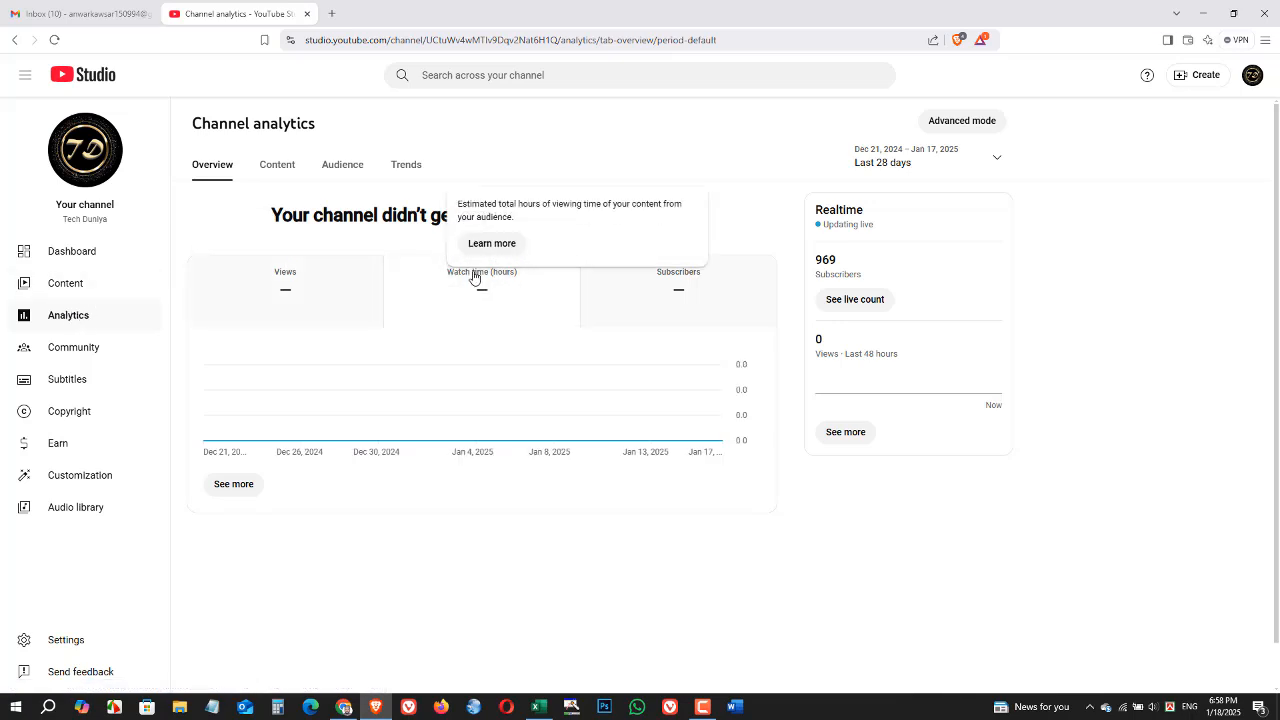
left_click(677, 298)
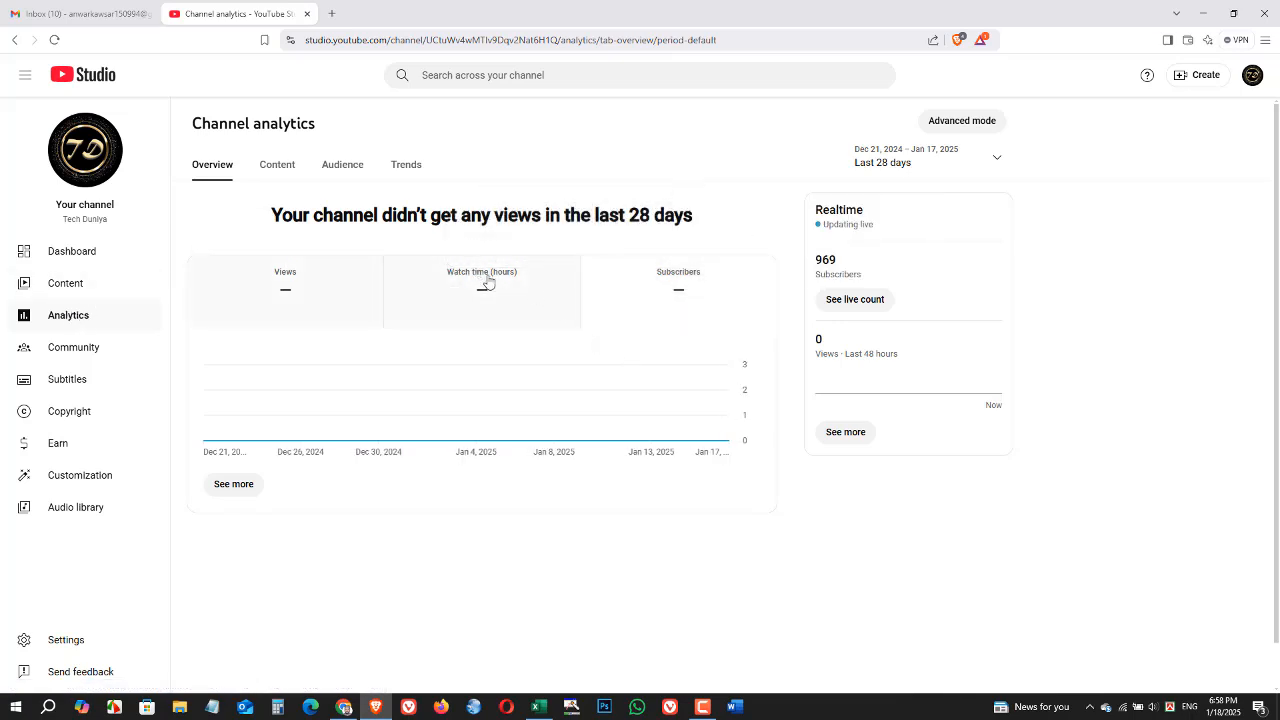
mouse_move(485, 278)
left_click(463, 303)
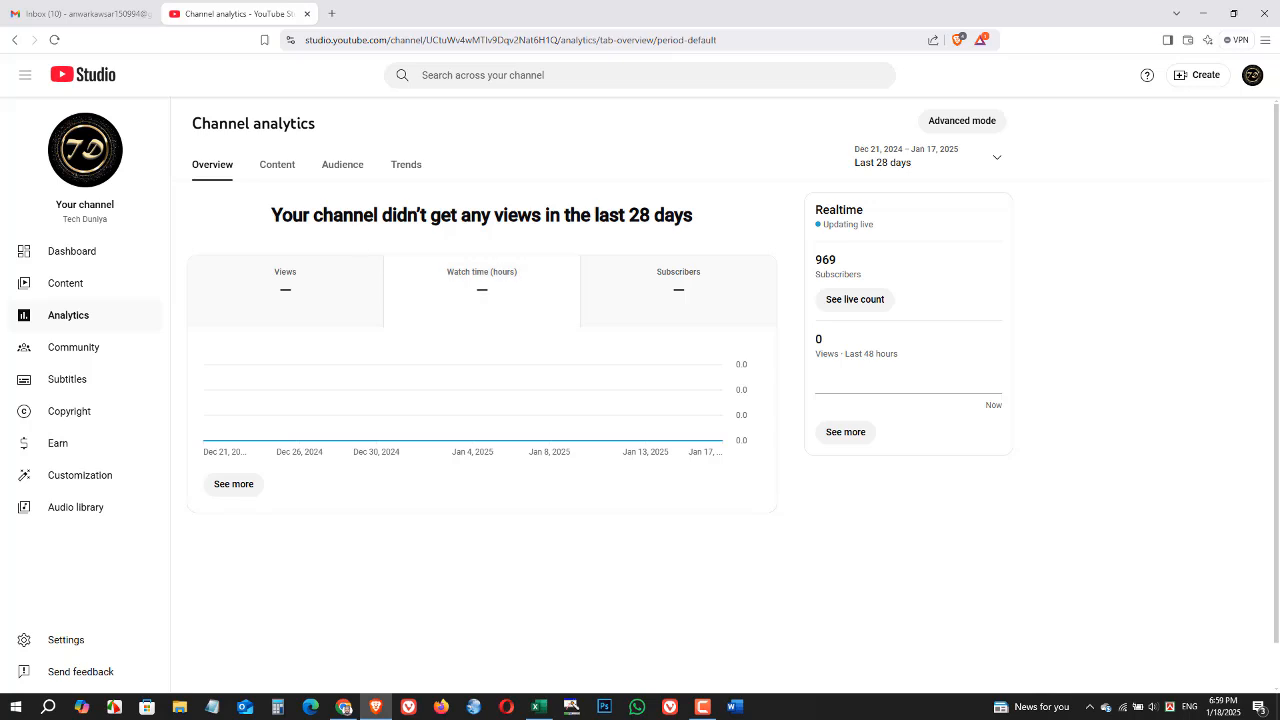
Review the content analytics reports, including traffic sources, top videos and top remixed content
left_click(279, 165)
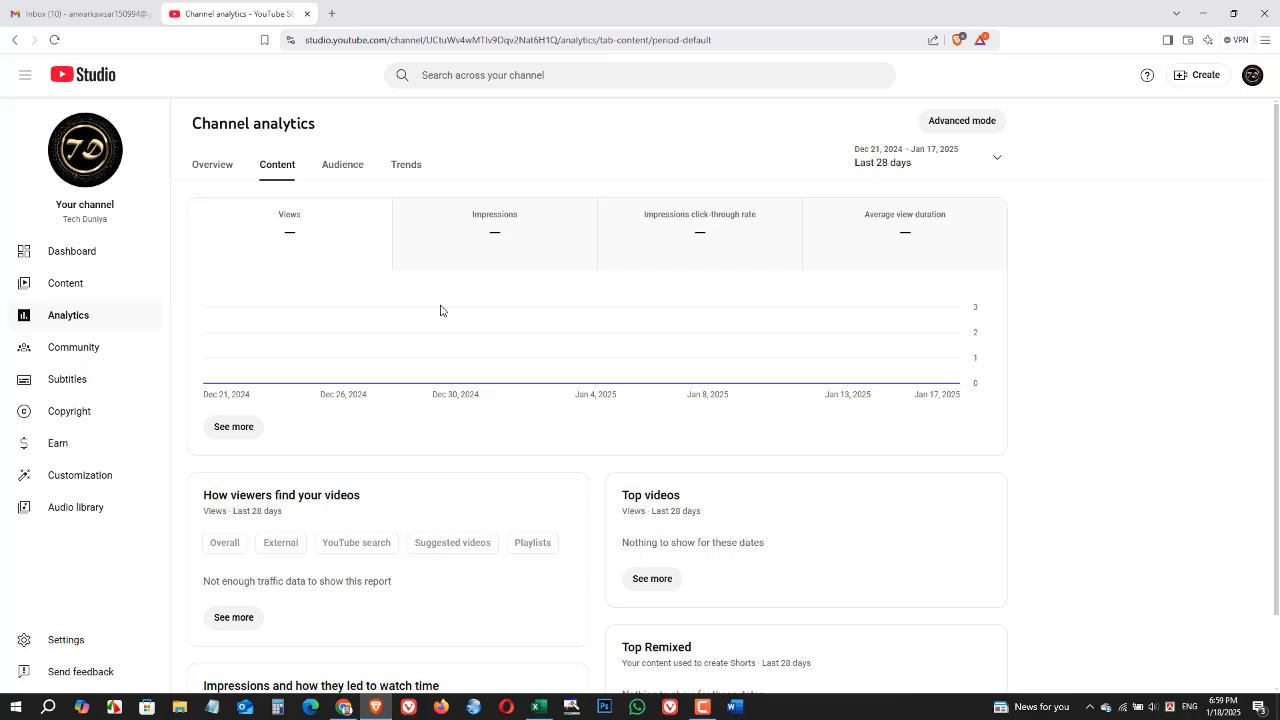
scroll(445, 306, "down", 1)
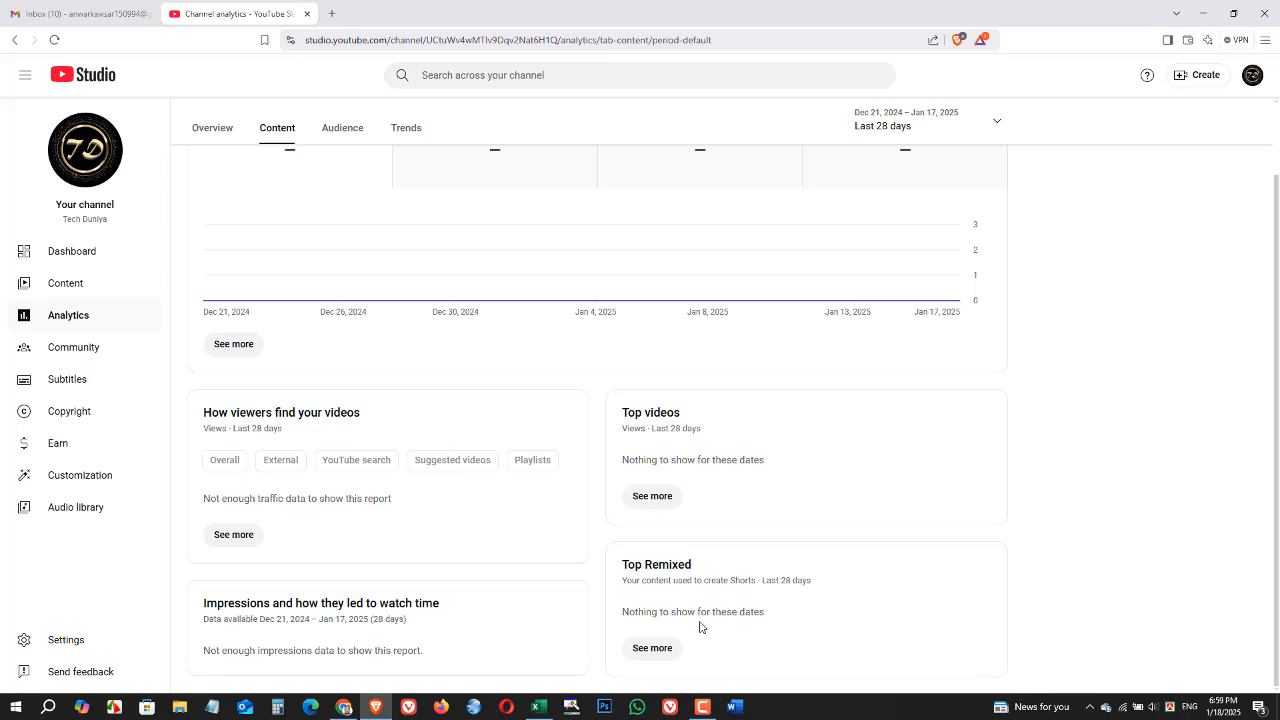
scroll(491, 457, "up", 1)
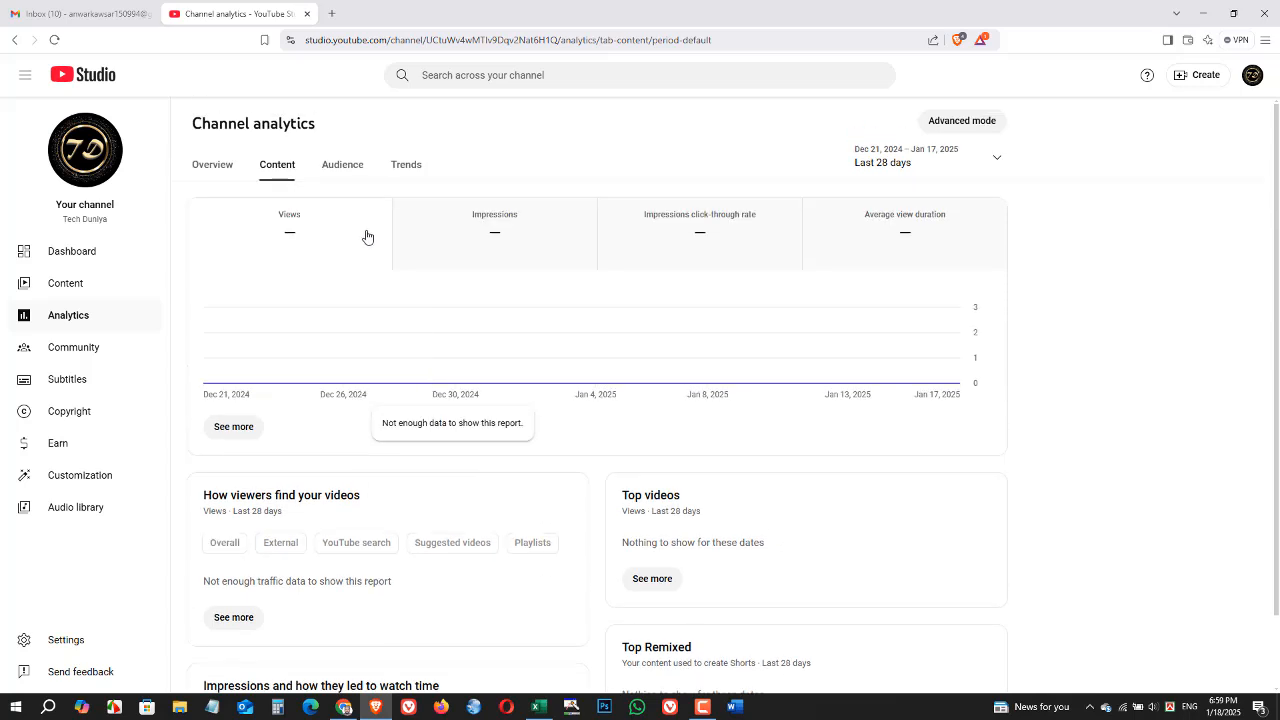
Review the audience analytics reports, from returning viewers to age and gender, top geographies and subtitle languages
left_click(343, 175)
scroll(667, 385, "down", 2)
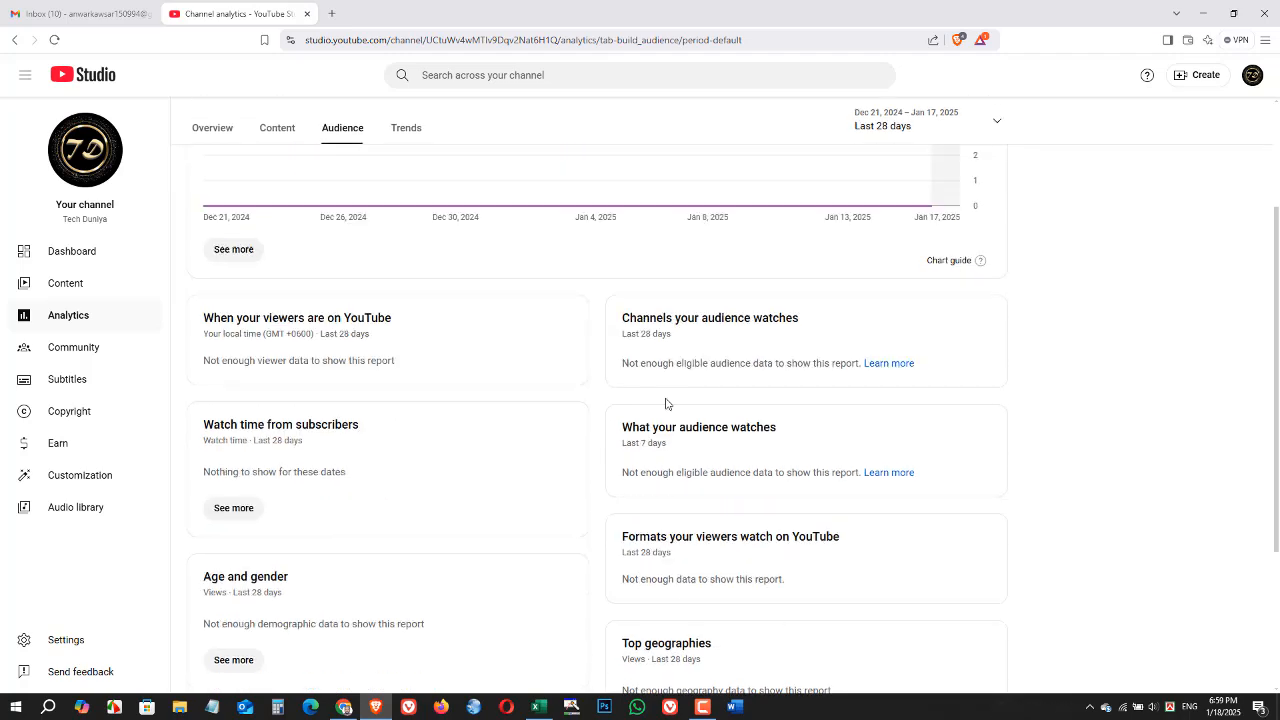
scroll(659, 407, "up", 2)
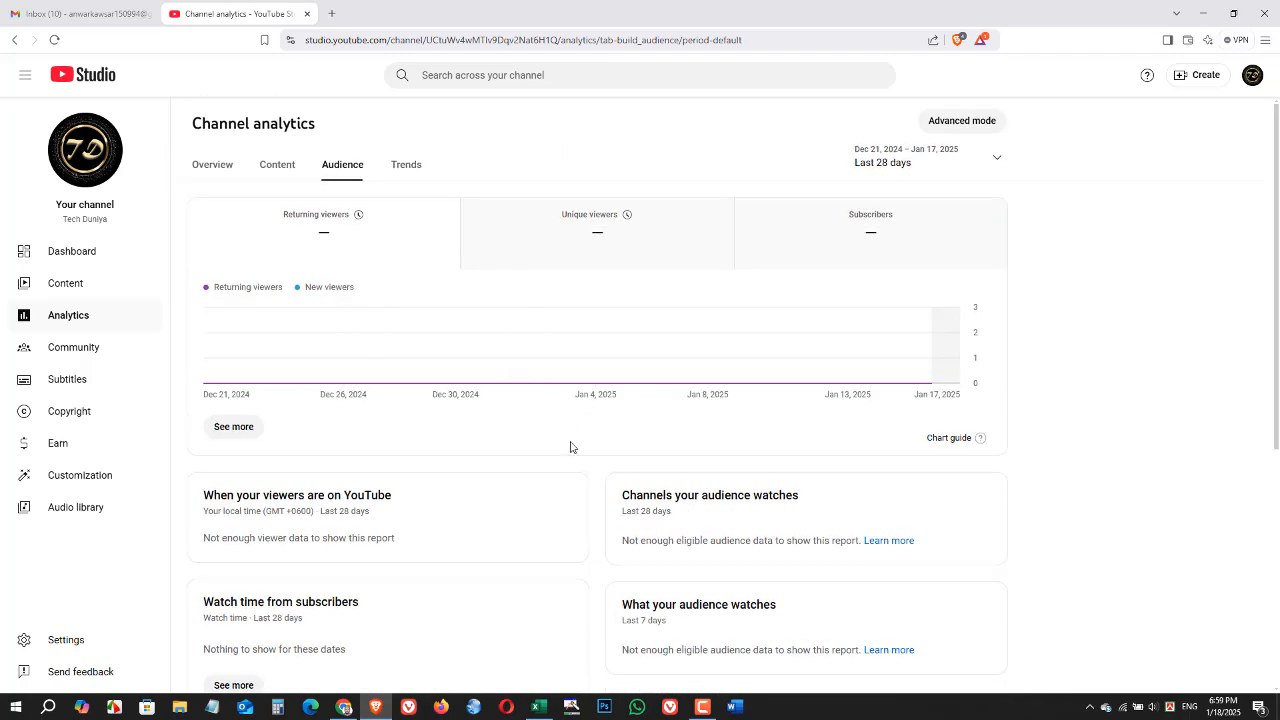
scroll(570, 447, "down", 4)
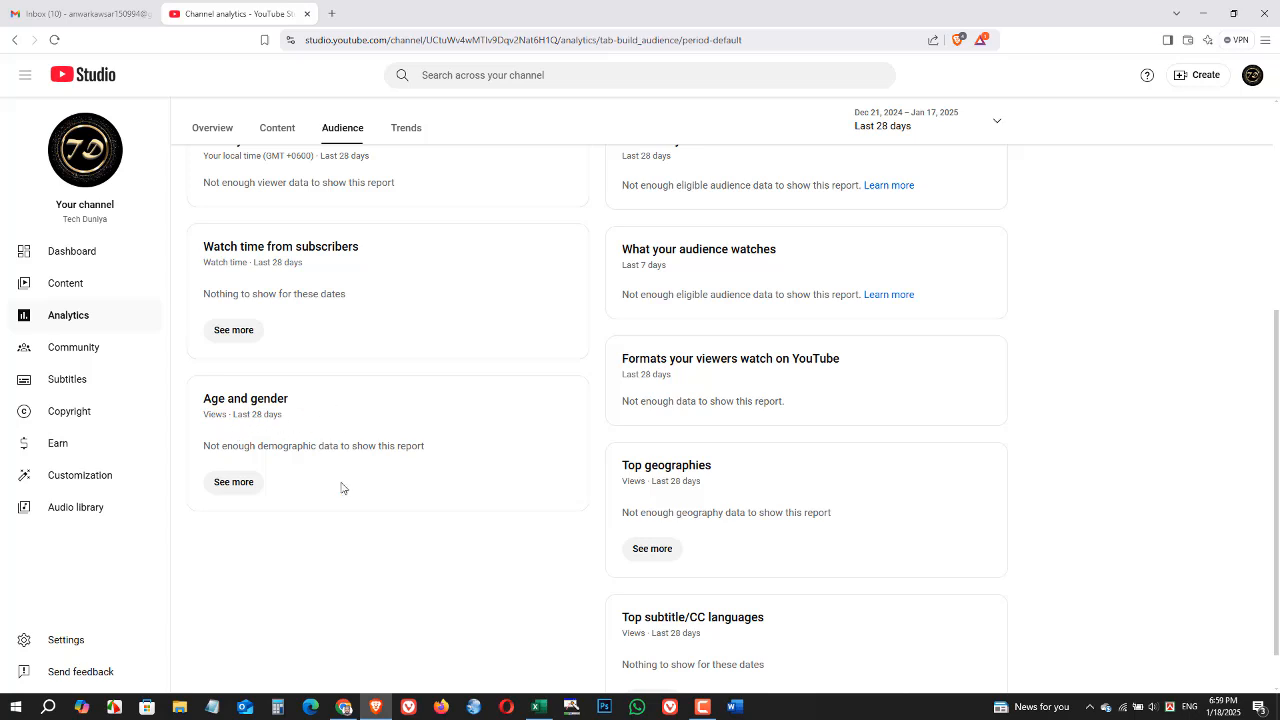
scroll(337, 463, "down", 1)
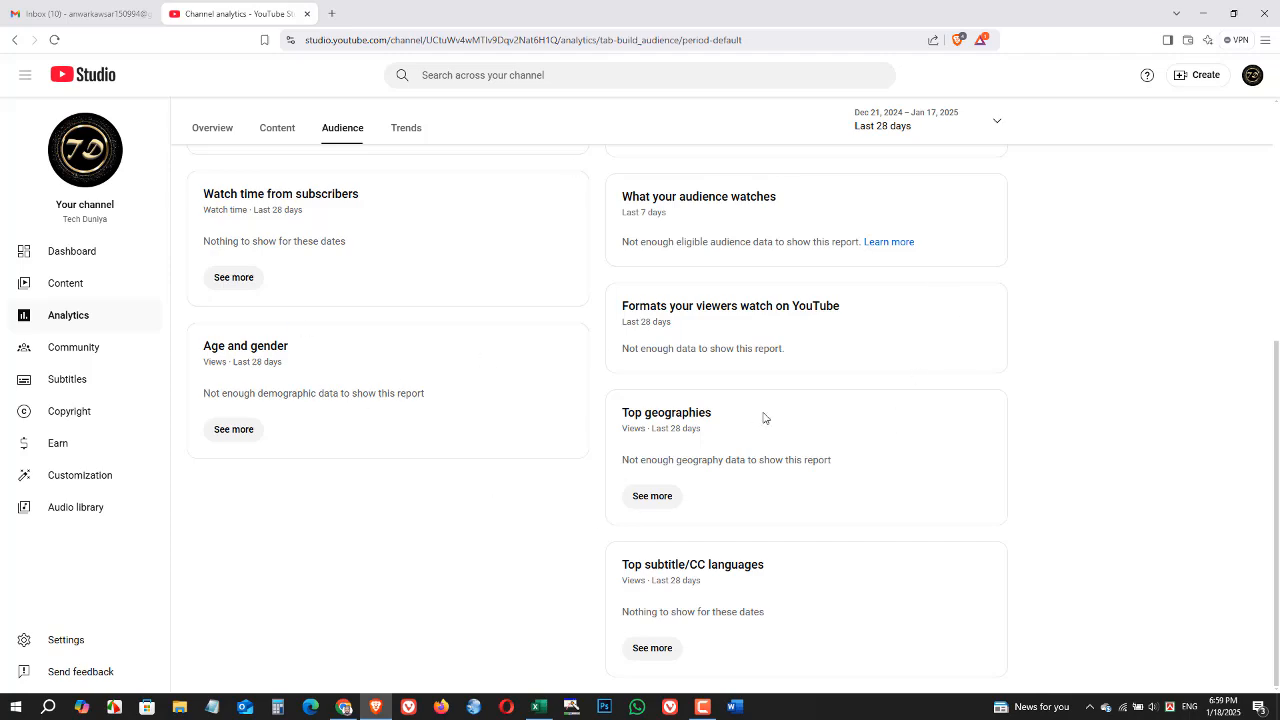
scroll(763, 417, "up", 5)
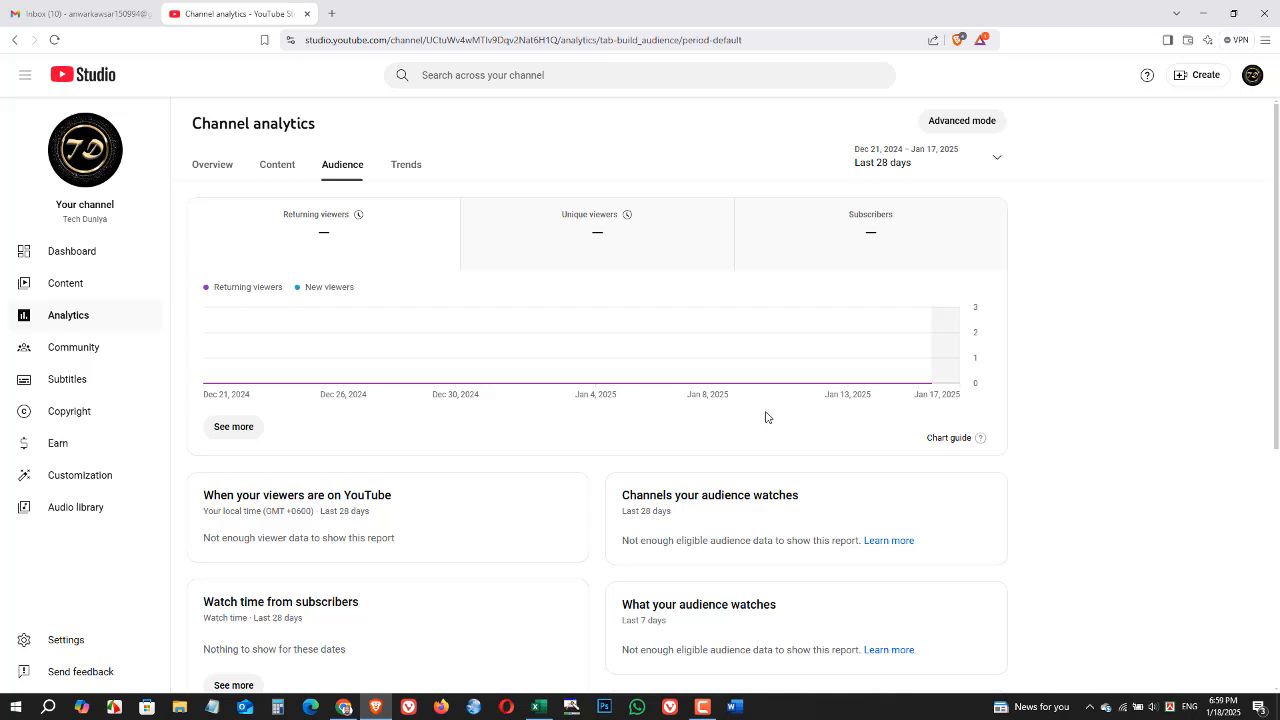
left_click(977, 158)
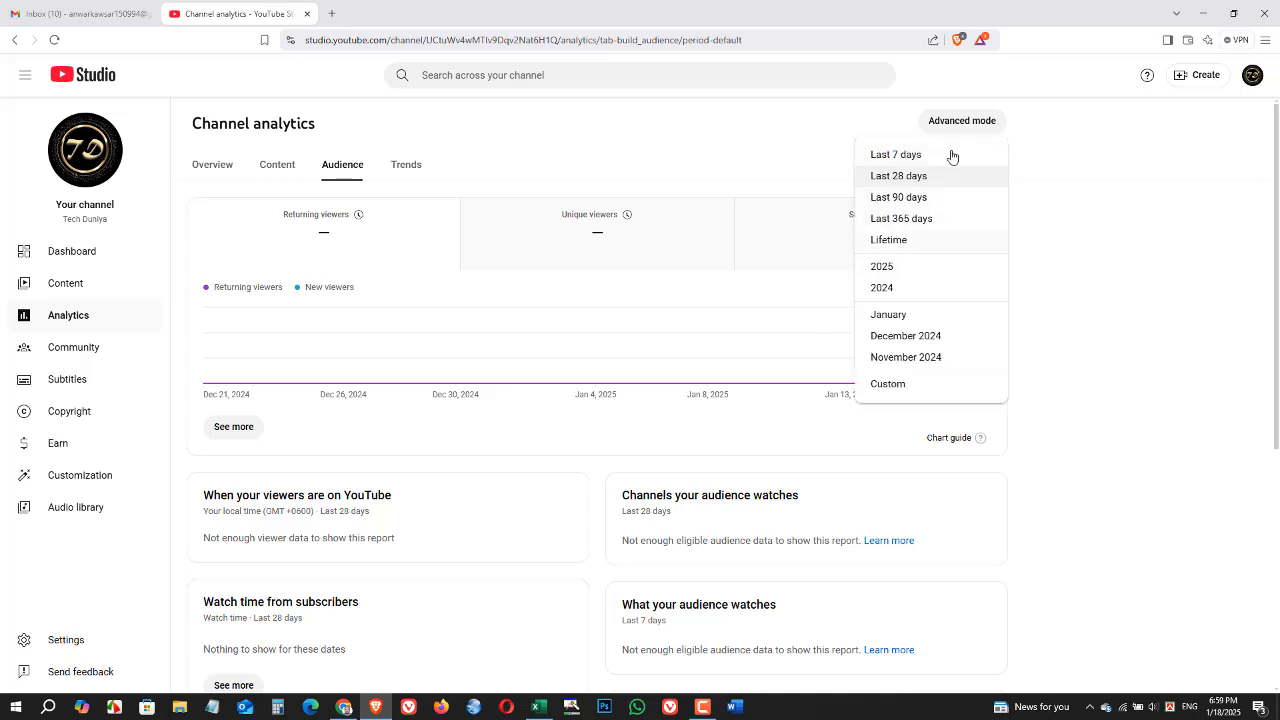
left_click(920, 386)
left_click(894, 273)
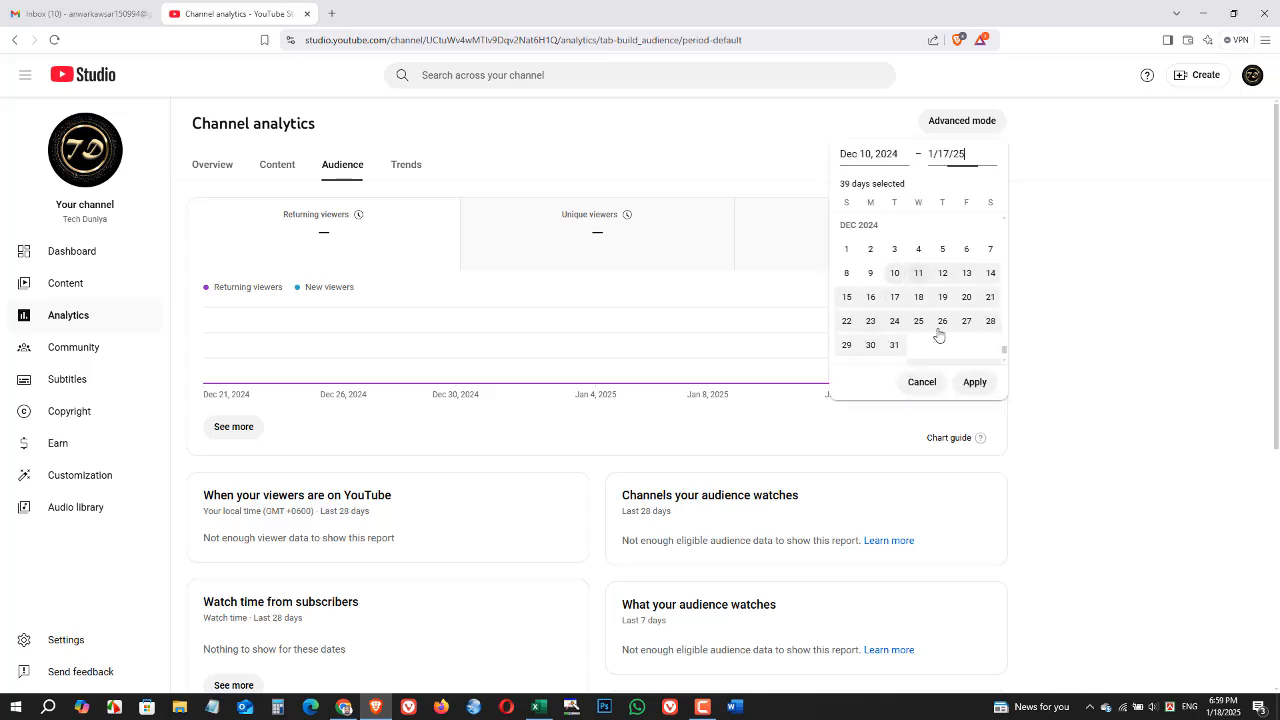
left_click(921, 382)
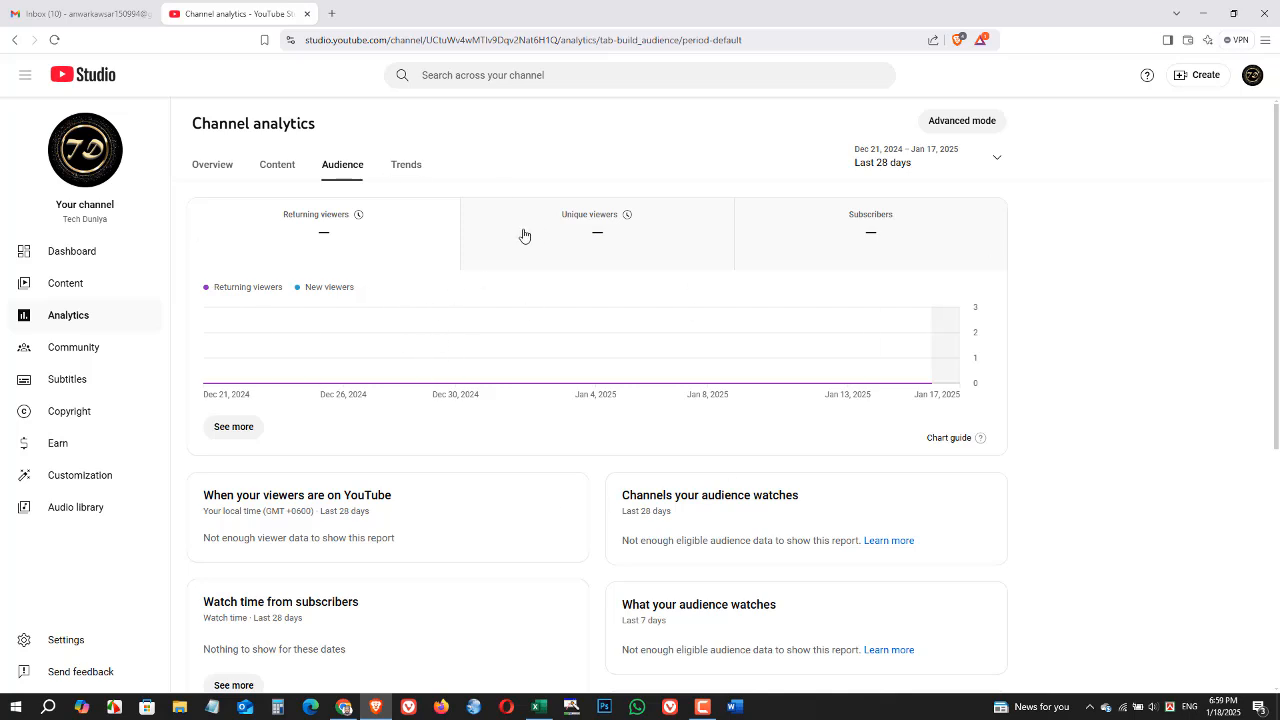
Set the audience analytics period to Lifetime and view the Subscribers, Unique viewers and Returning viewers charts
left_click(879, 164)
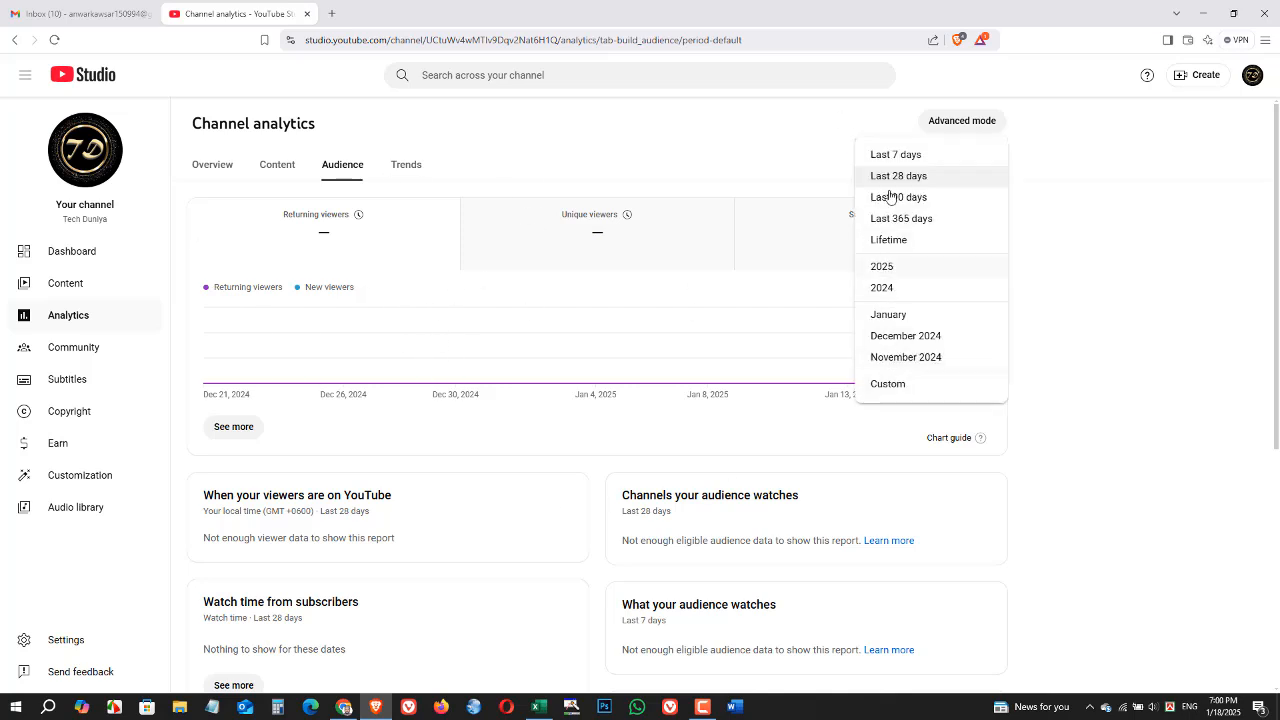
left_click(906, 246)
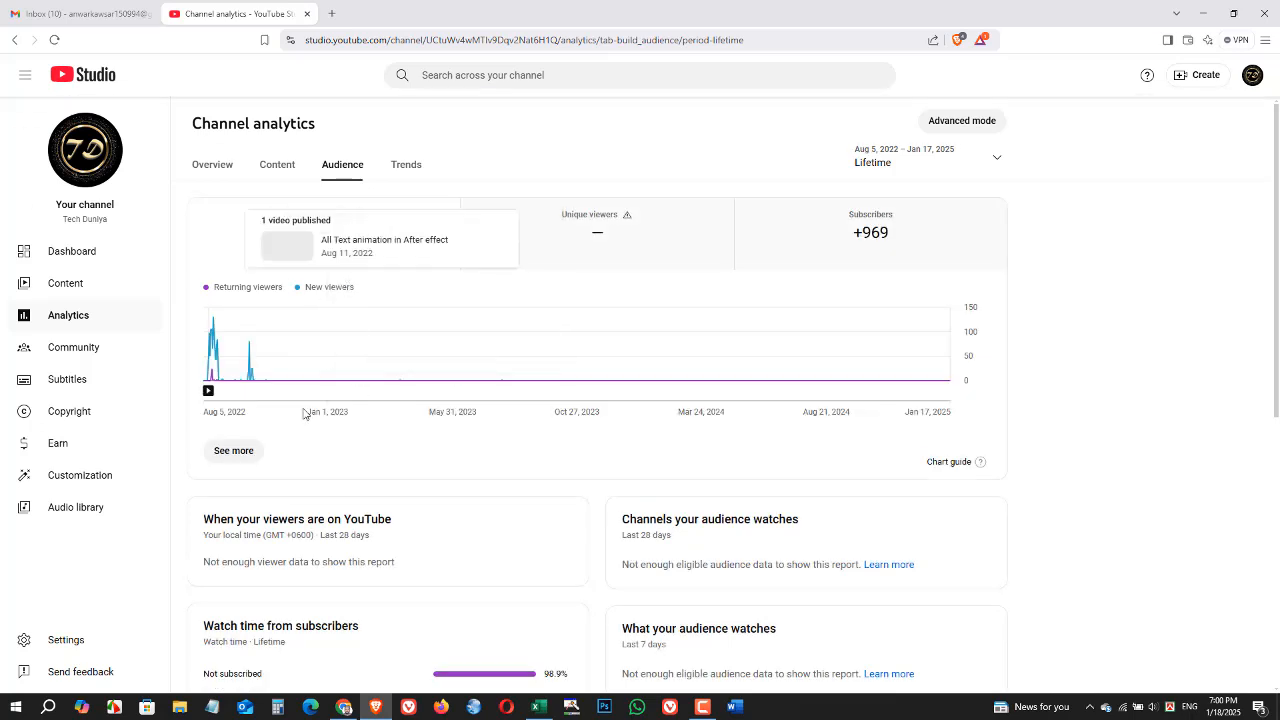
left_click(823, 255)
left_click(573, 249)
left_click(374, 240)
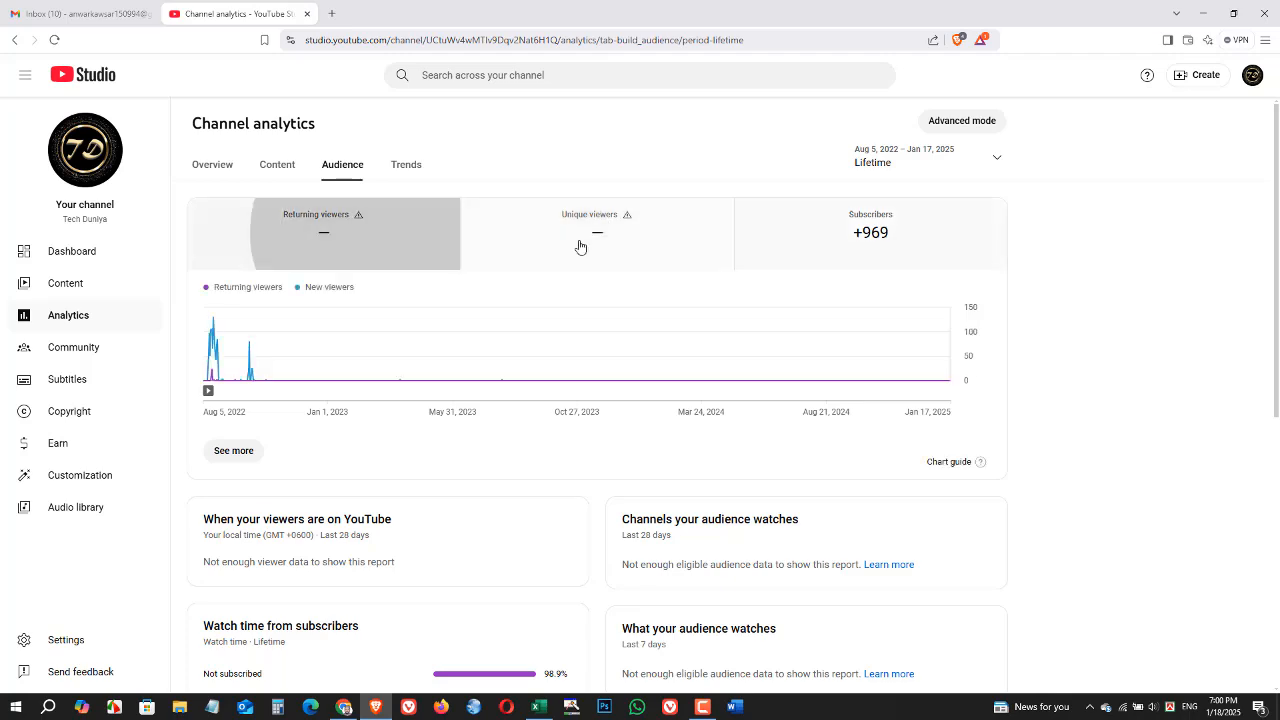
left_click(612, 241)
left_click(307, 240)
Examine the lifetime watch time from subscribers and the age and gender breakdown of the audience
scroll(593, 322, "down", 5)
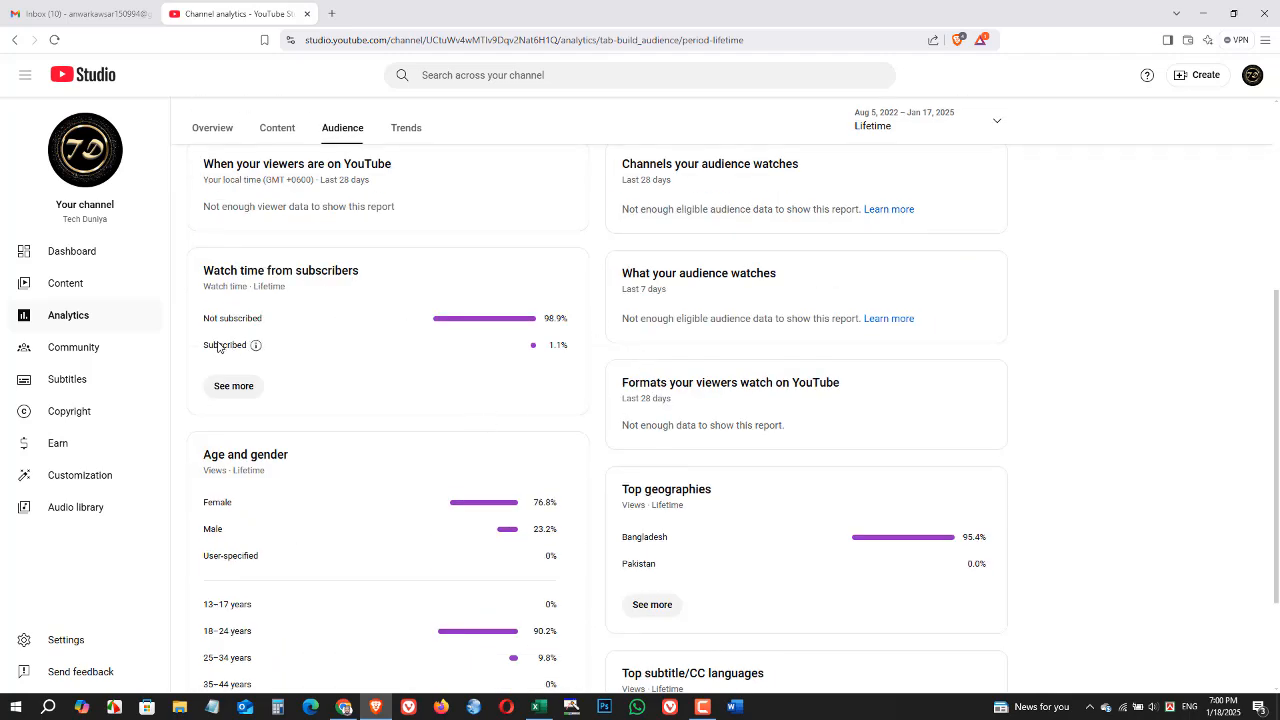
scroll(419, 418, "down", 2)
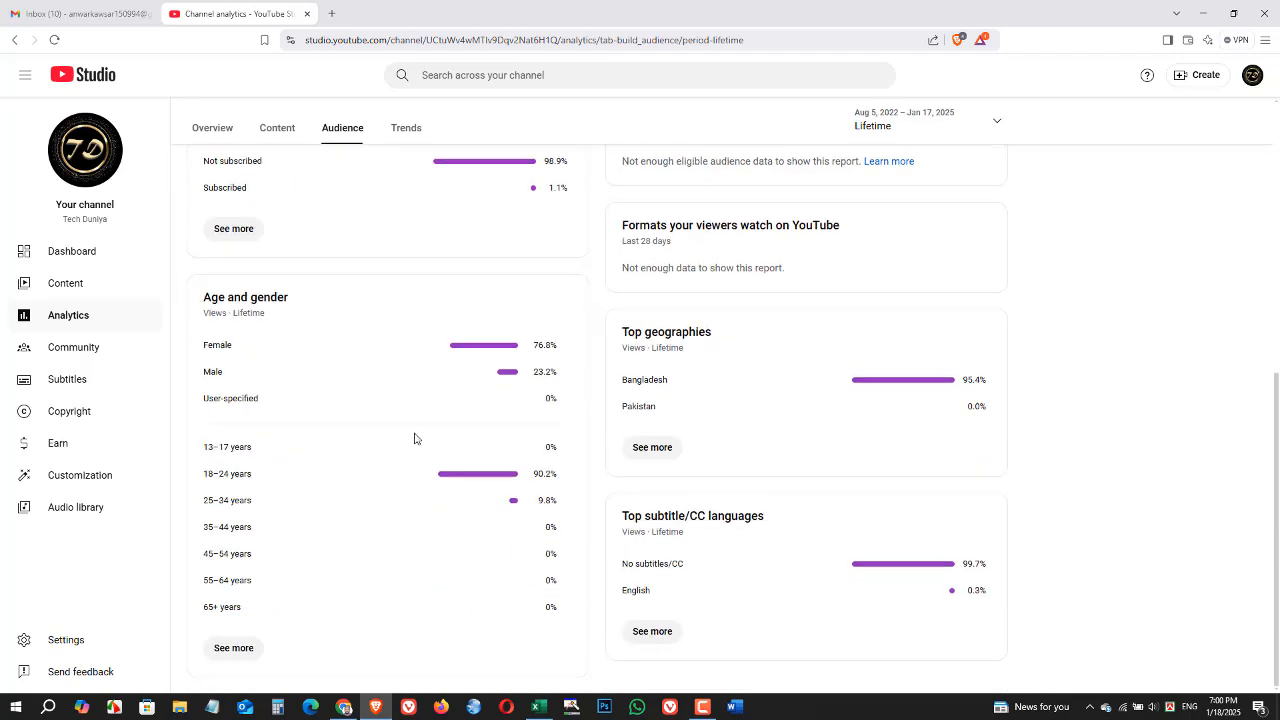
left_click_drag(477, 366, 541, 394)
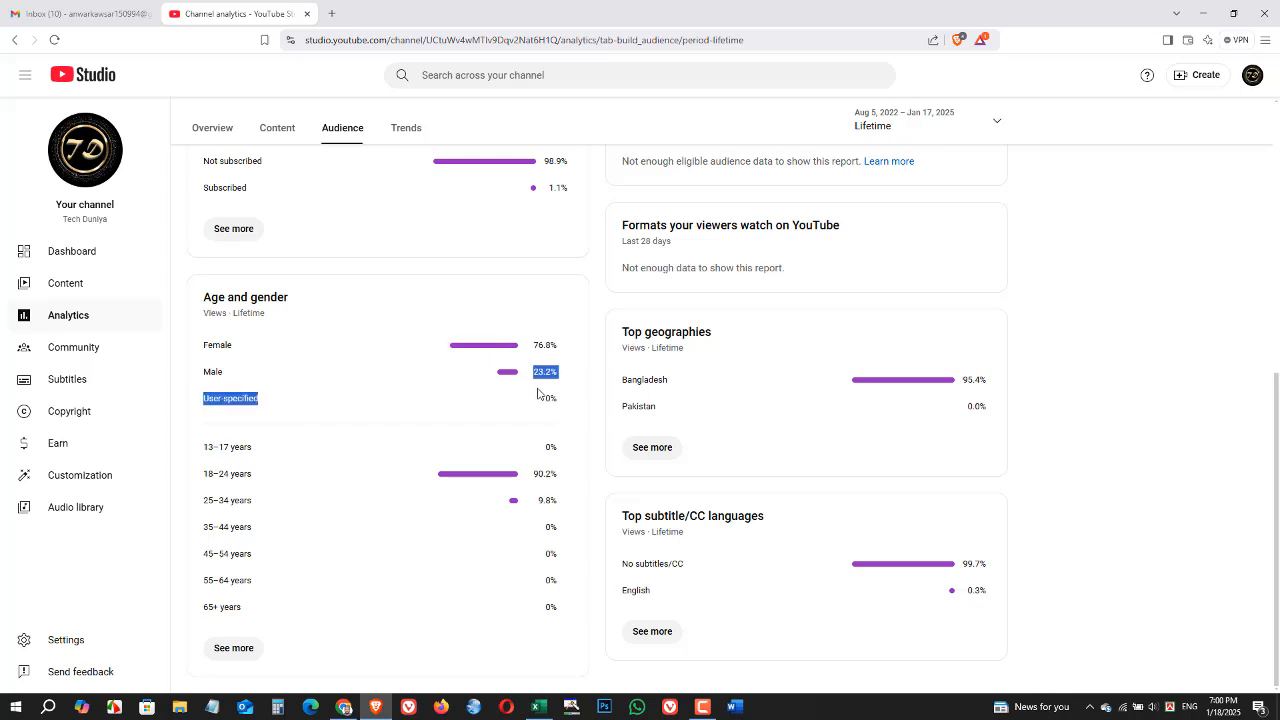
left_click(523, 399)
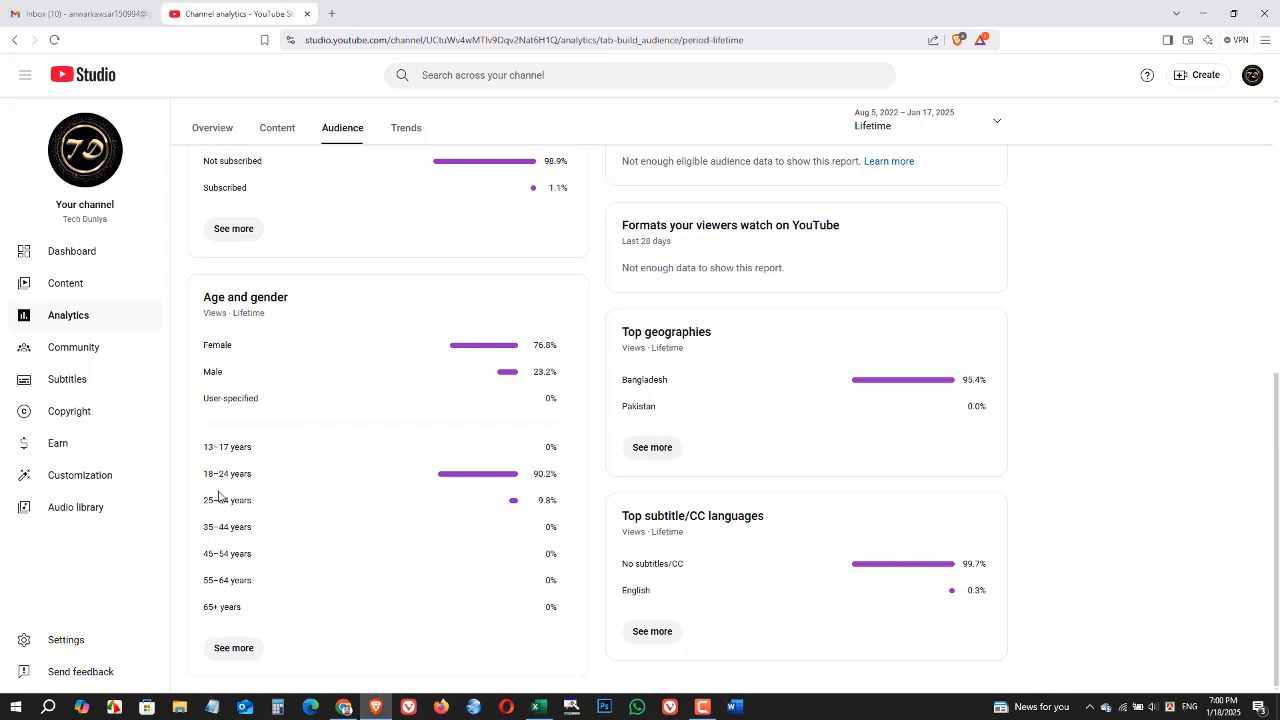
left_click_drag(210, 482, 251, 482)
left_click(257, 480)
left_click(703, 707)
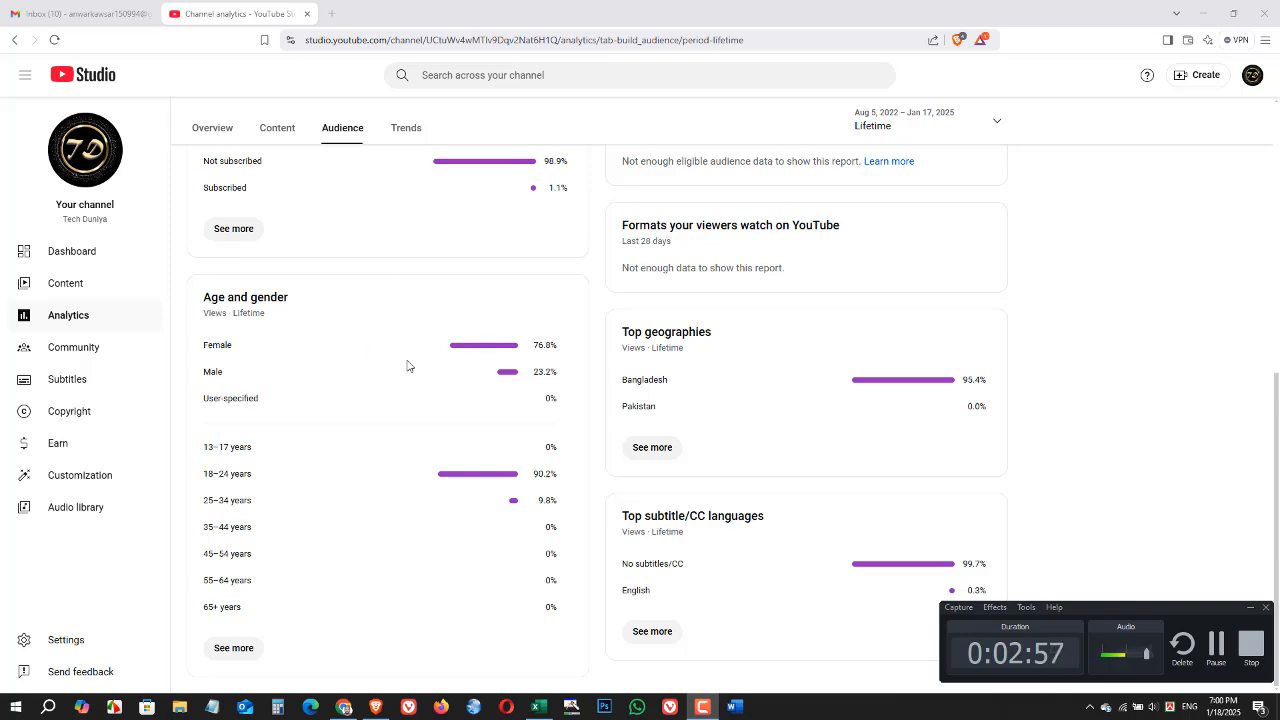
View the channel's Trends analytics, including the idea search, what people are looking for and new videos for inspiration
scroll(405, 364, "up", 5)
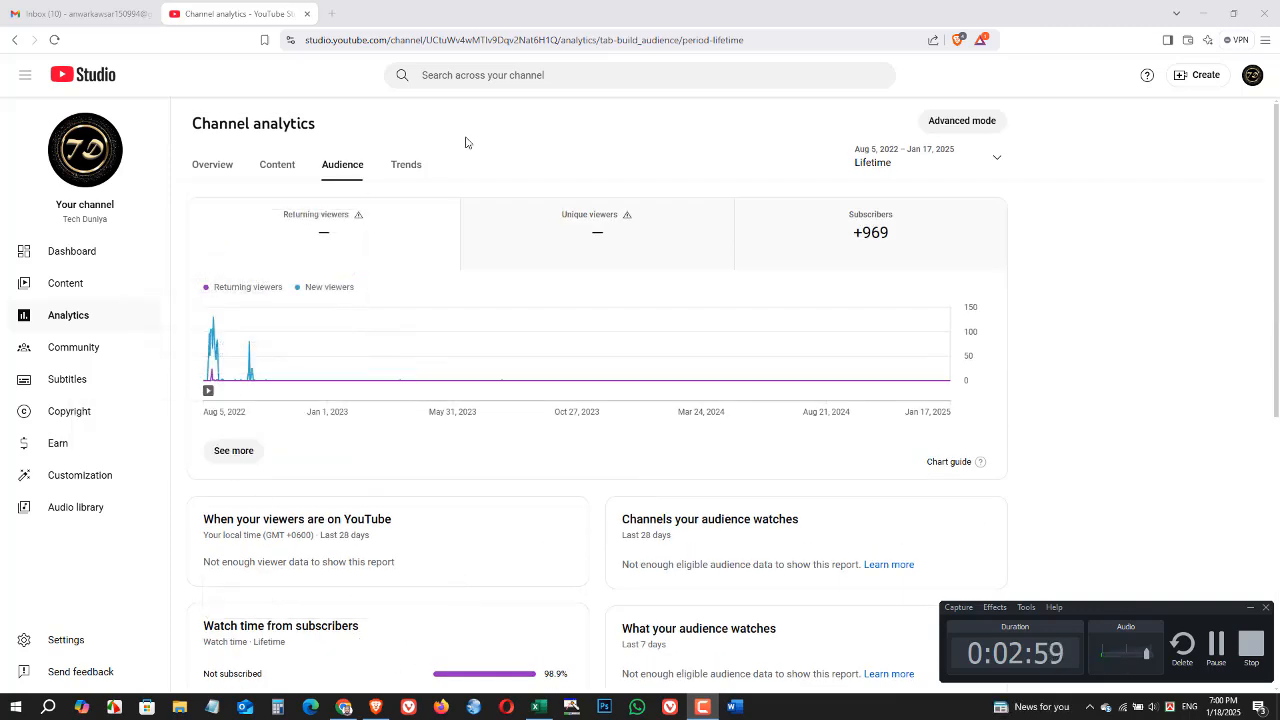
left_click(423, 170)
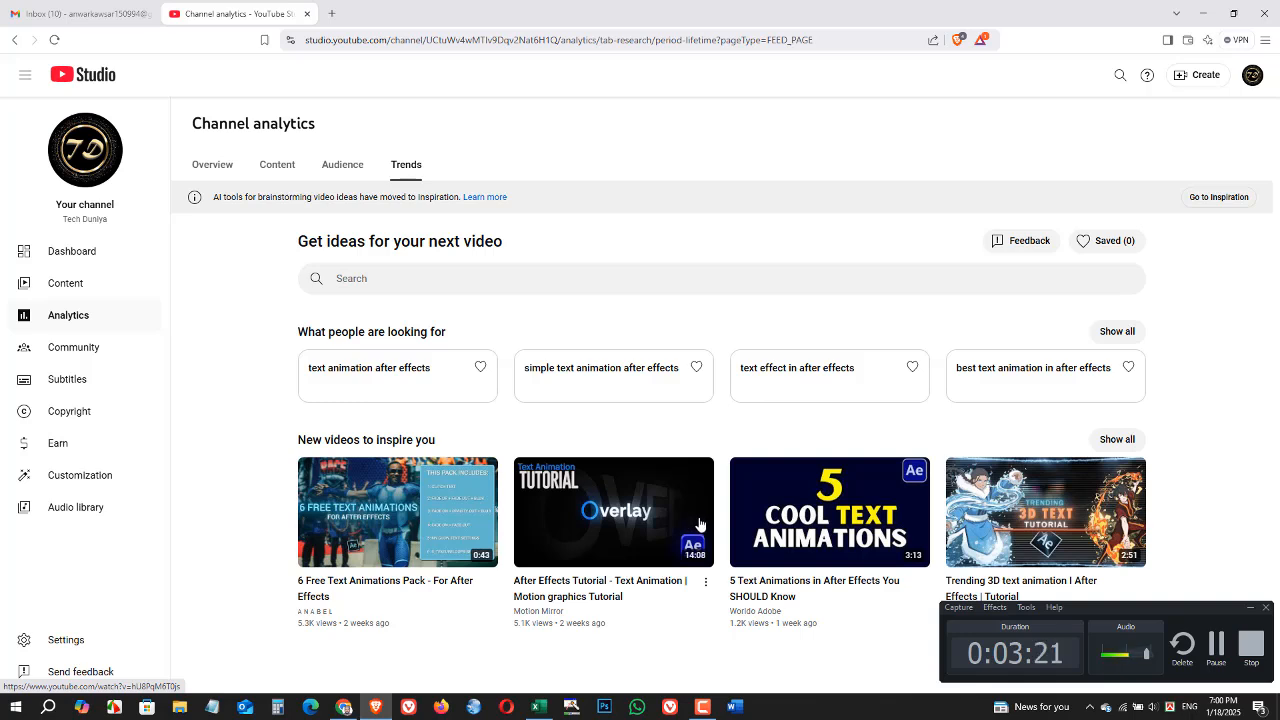
left_click(532, 291)
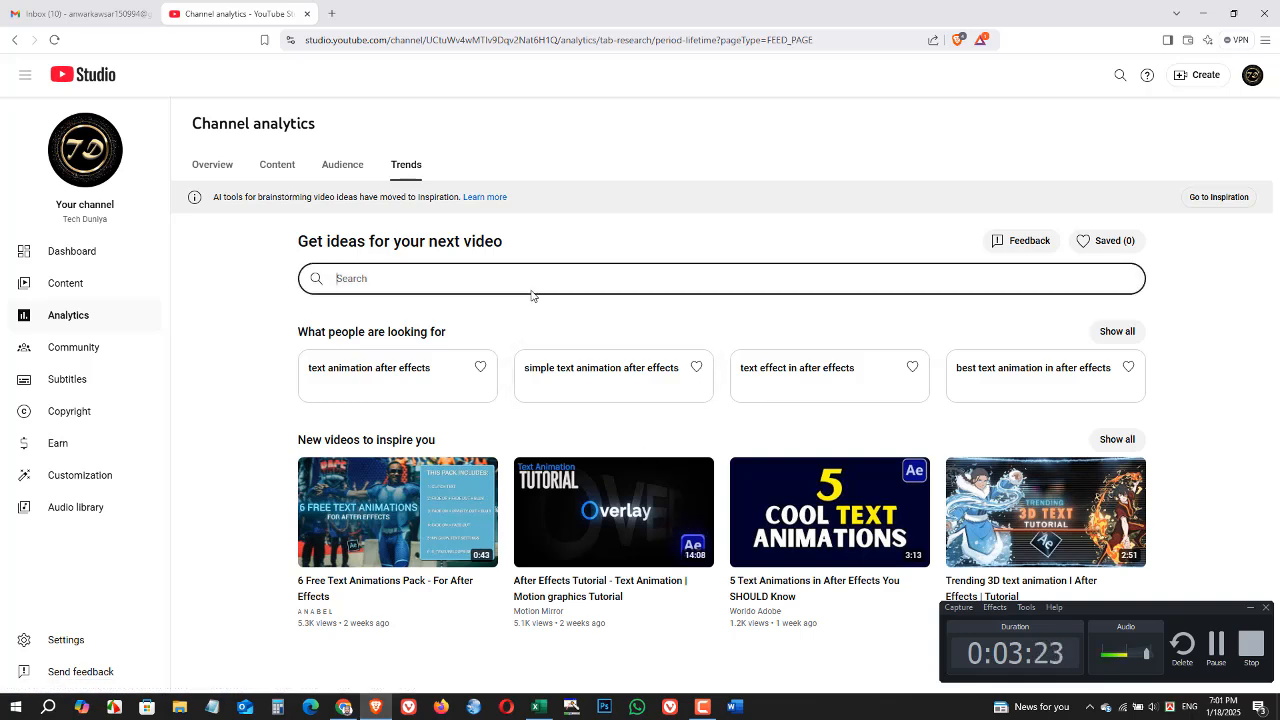
left_click(233, 303)
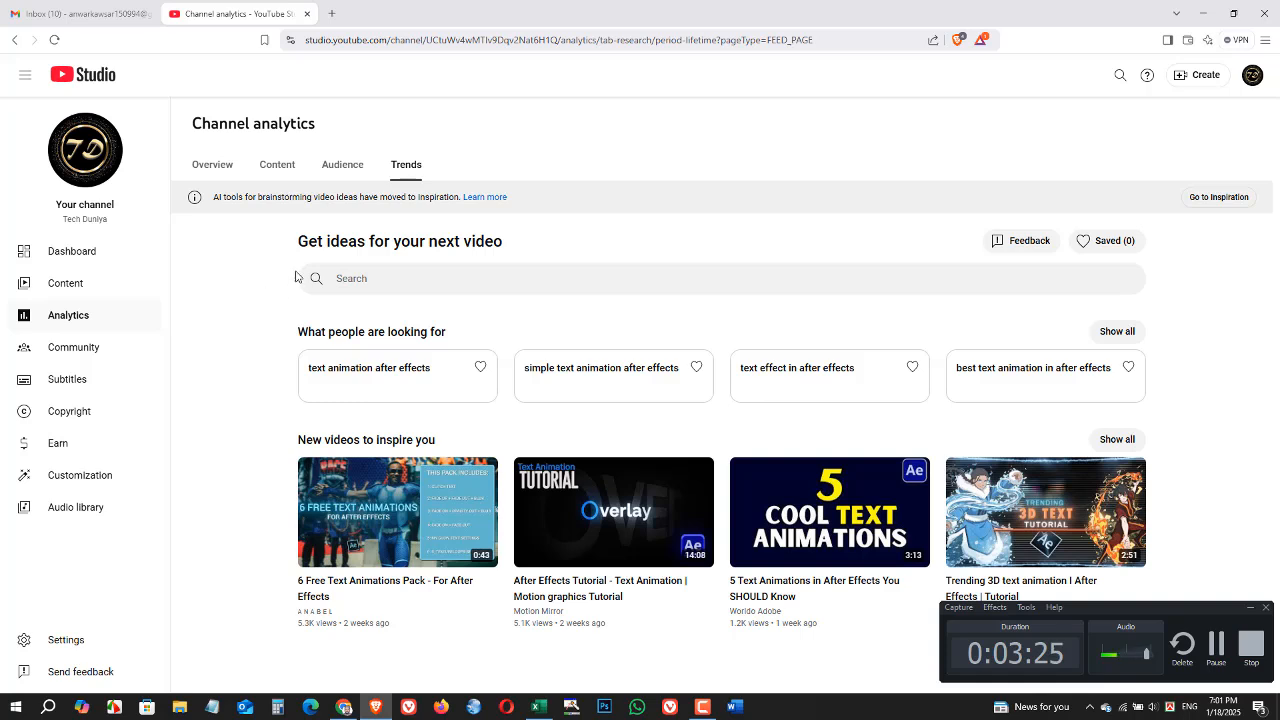
left_click_drag(298, 256, 532, 237)
left_click(633, 255)
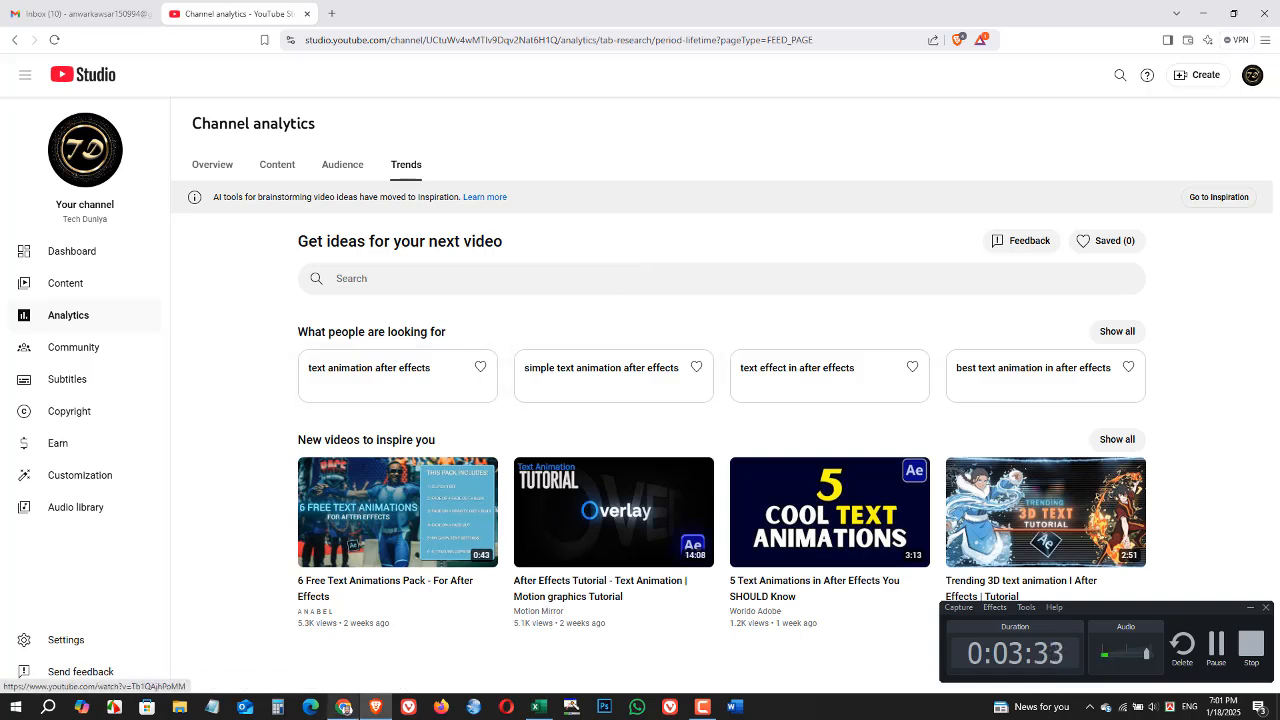
mouse_move(344, 707)
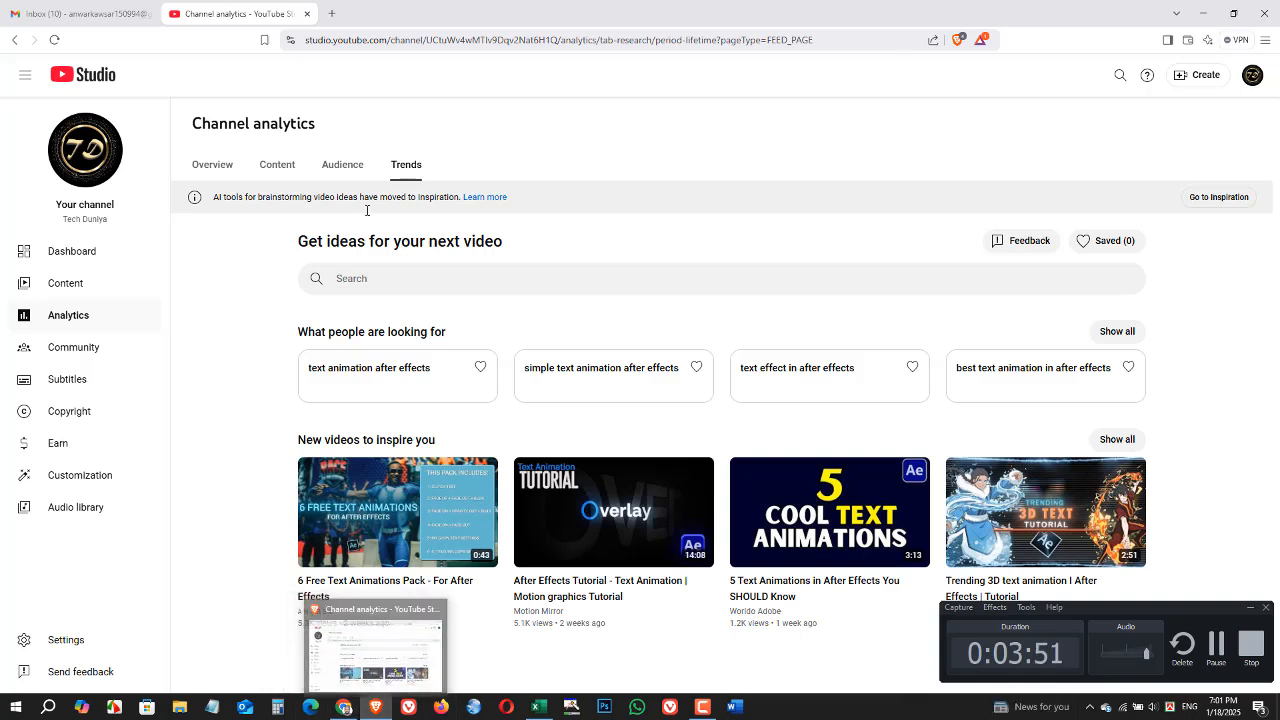
Review the published community comments under the "I haven't responded" filter
left_click(76, 345)
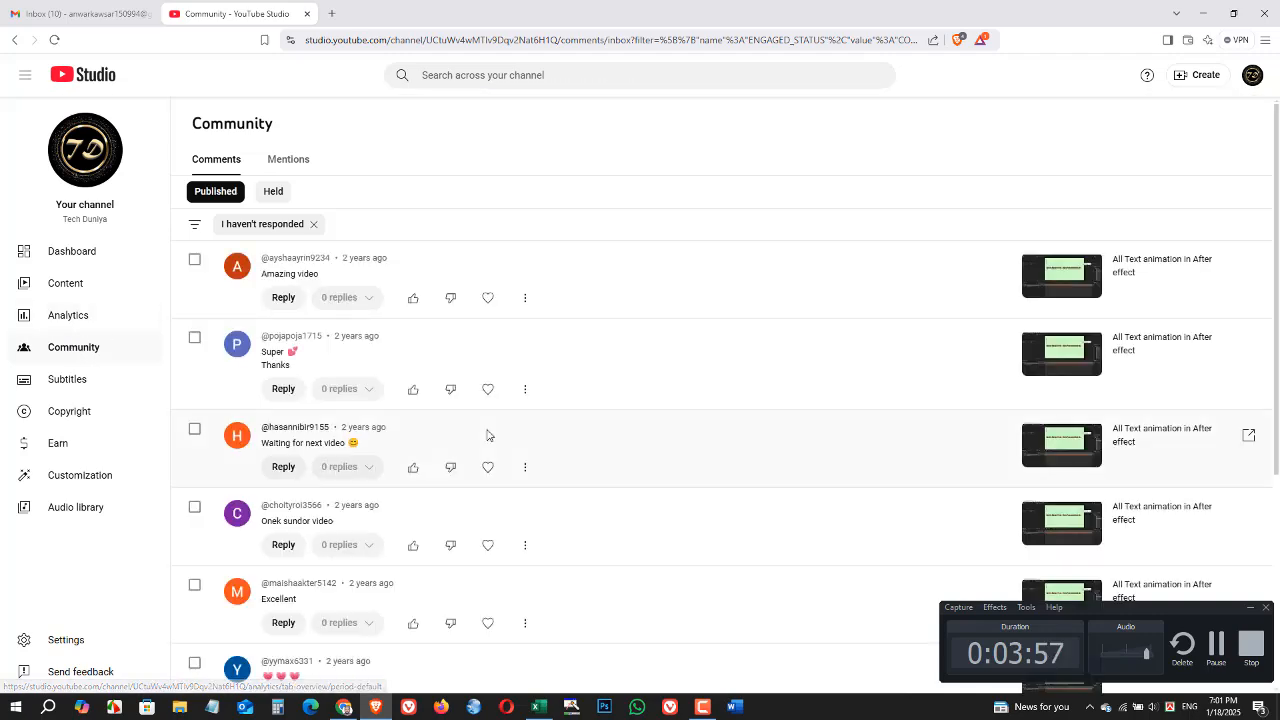
scroll(486, 432, "down", 3)
scroll(486, 430, "up", 3)
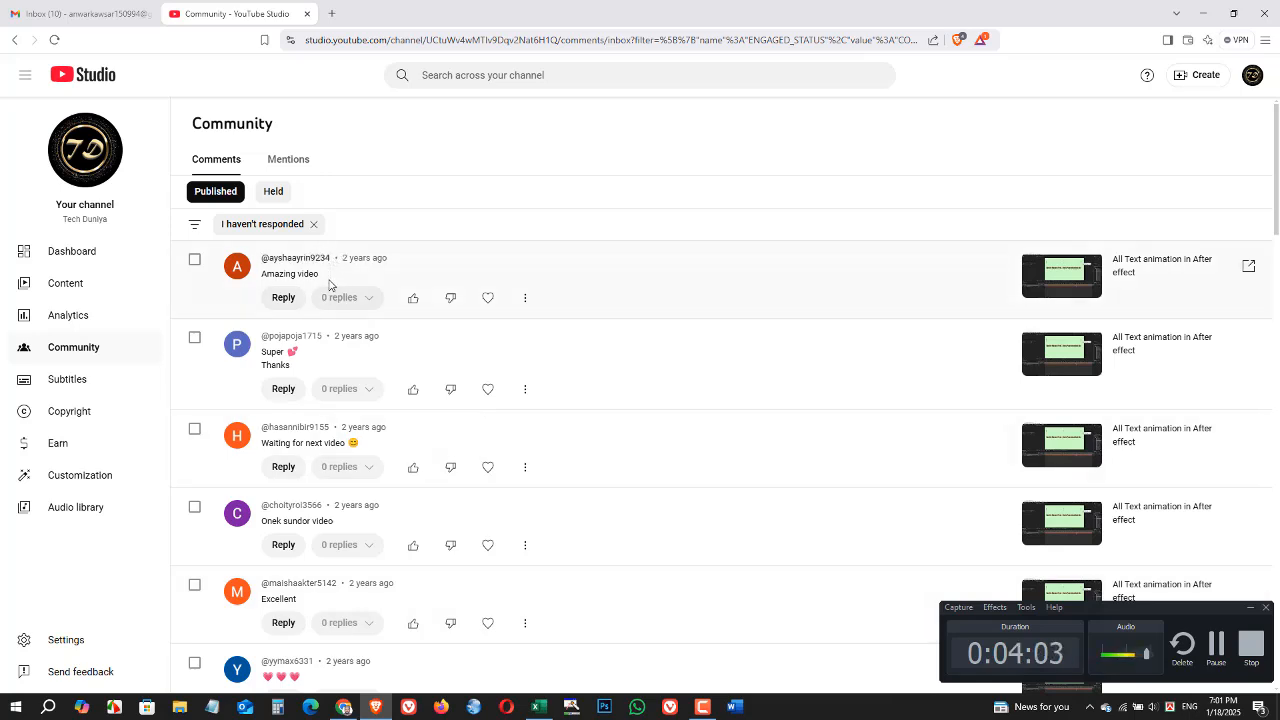
scroll(329, 289, "down", 5)
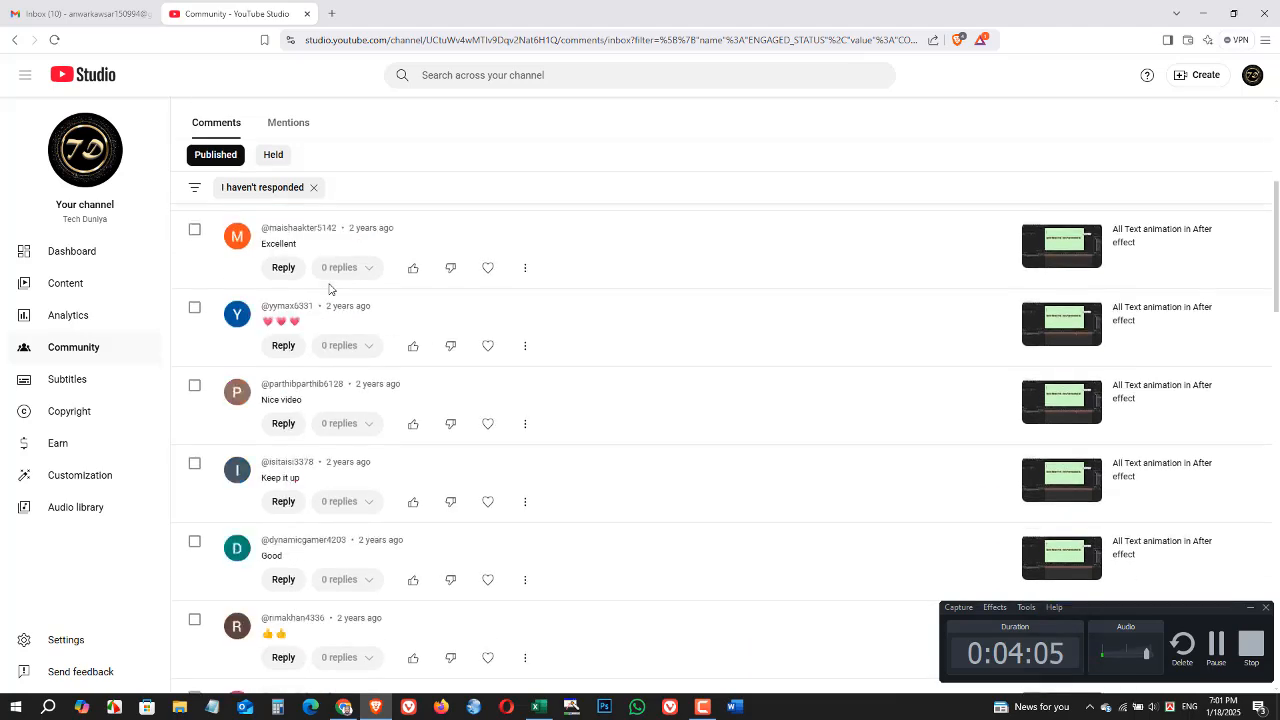
scroll(329, 289, "up", 5)
scroll(329, 289, "down", 2)
scroll(329, 289, "down", 1)
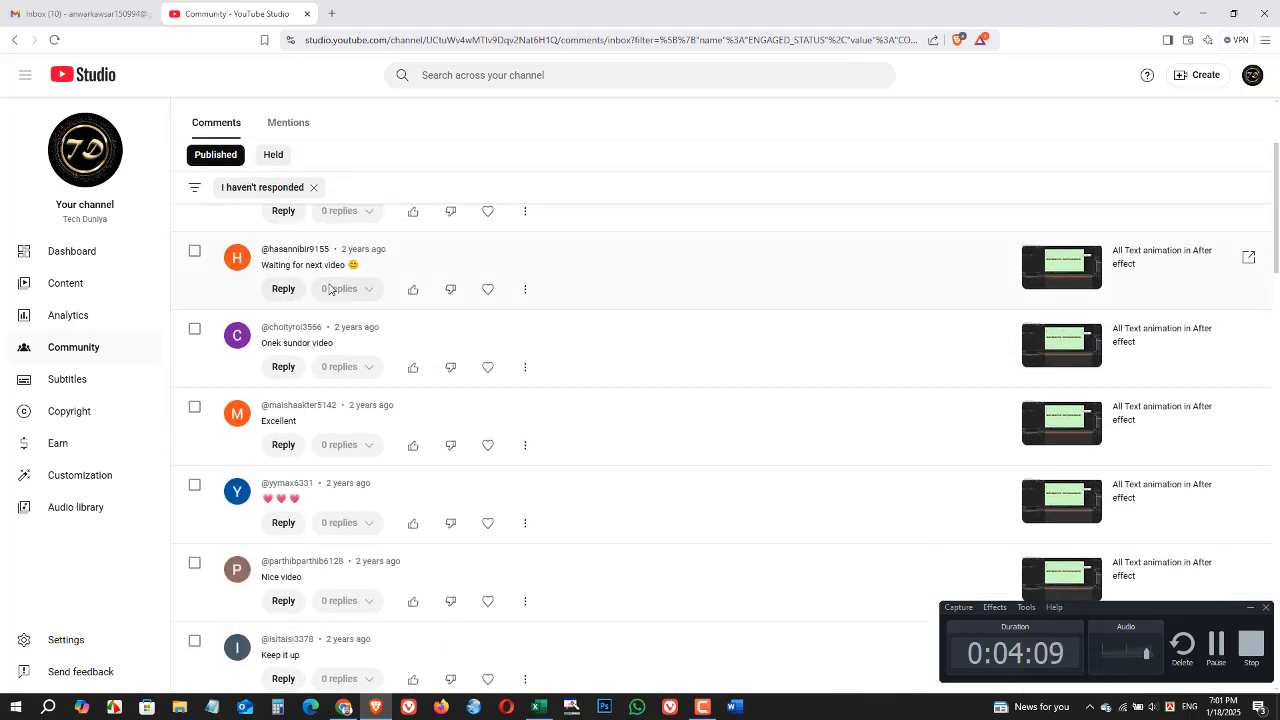
scroll(329, 289, "down", 3)
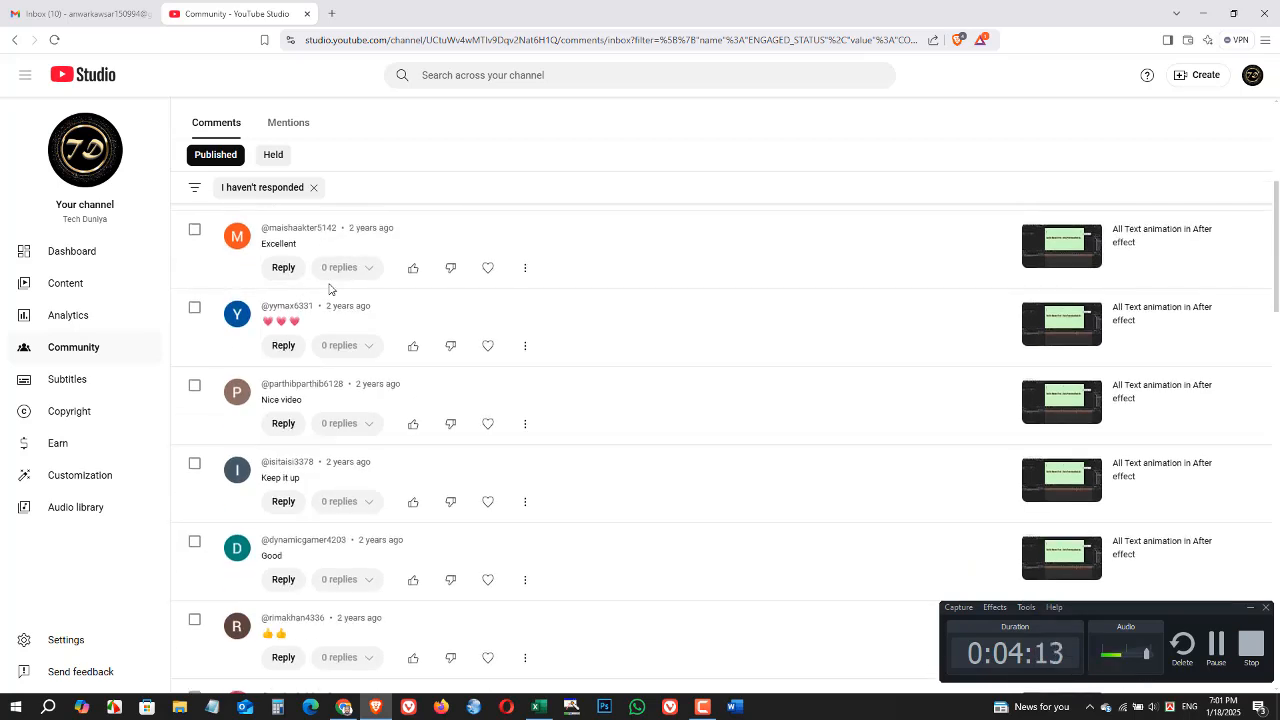
scroll(329, 289, "down", 3)
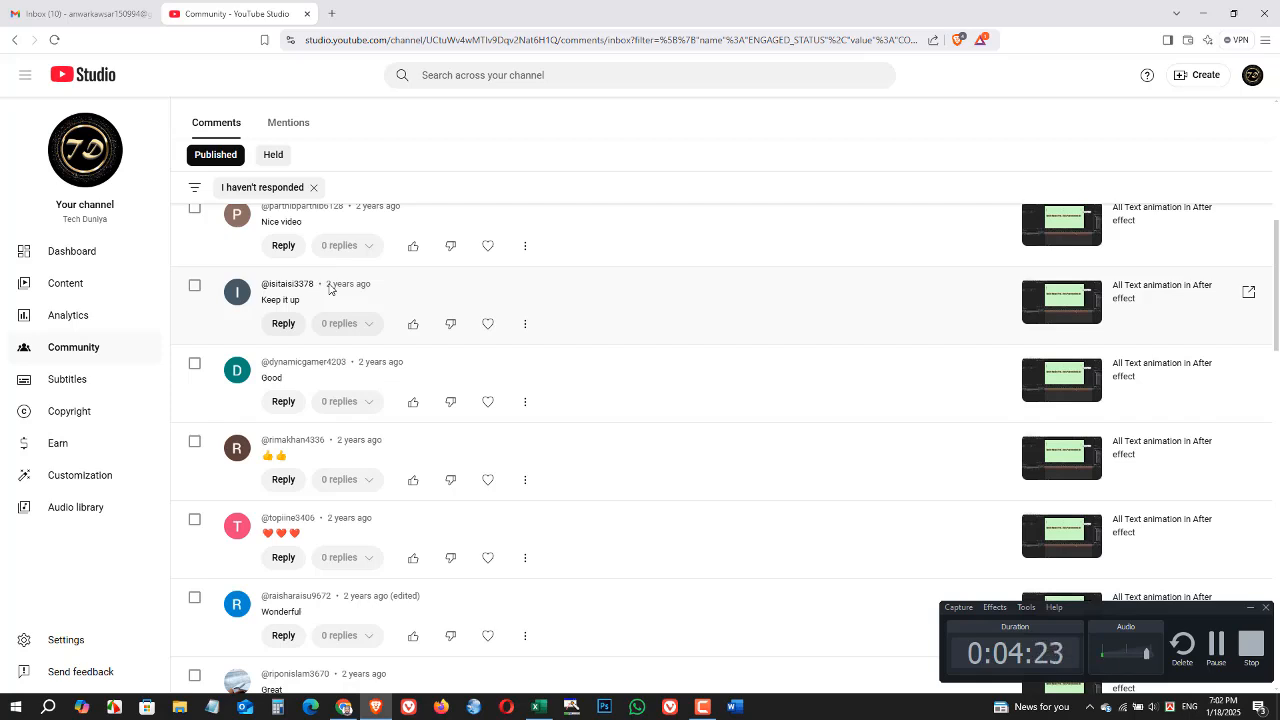
scroll(290, 305, "down", 2)
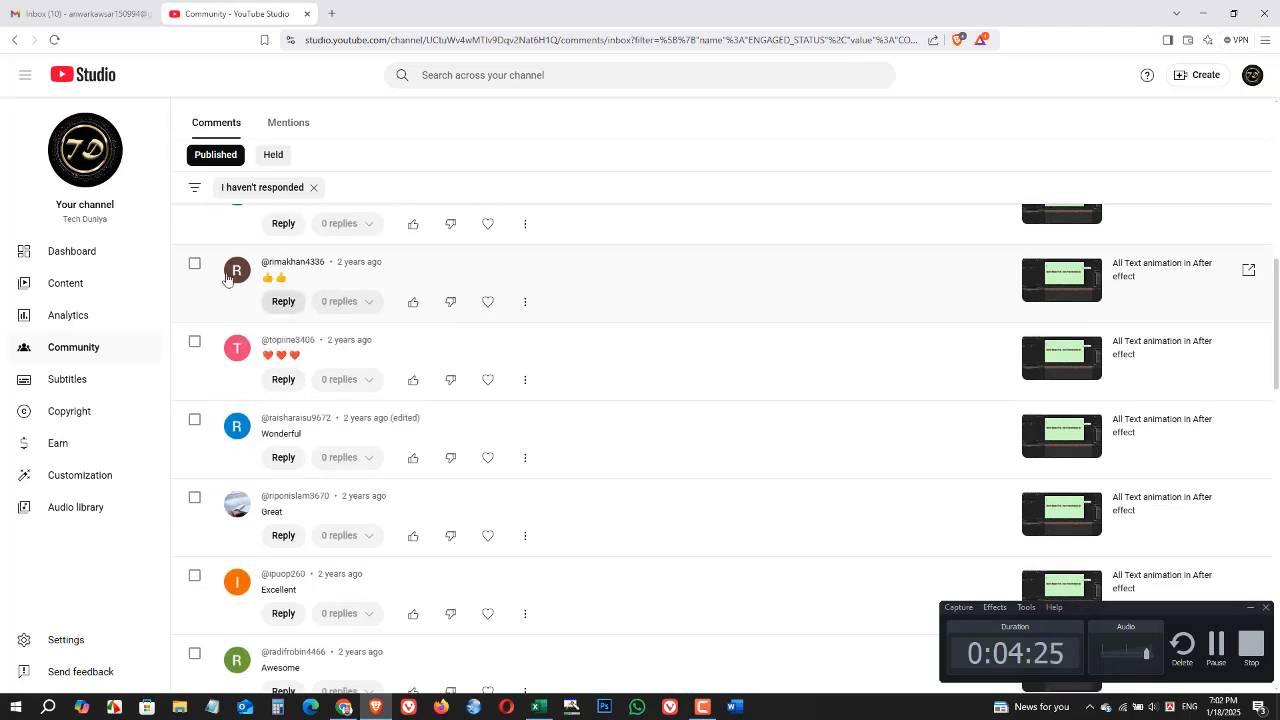
scroll(252, 325, "down", 3)
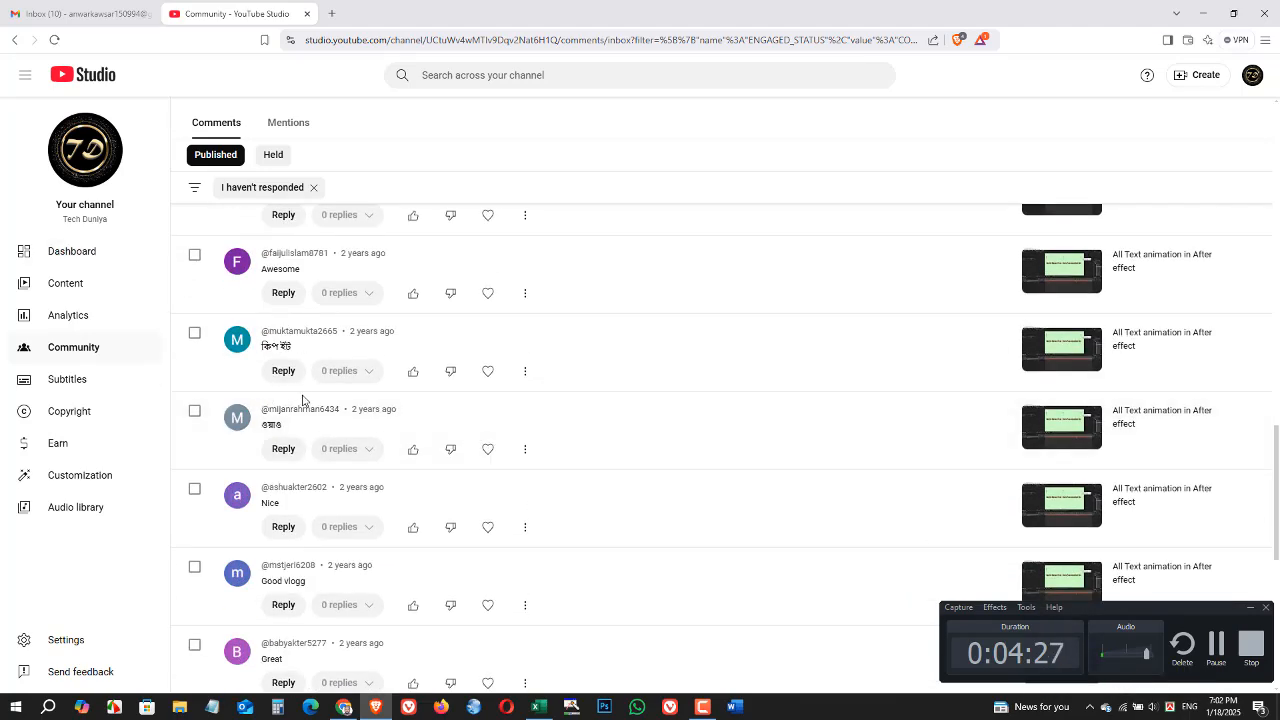
scroll(305, 400, "down", 1)
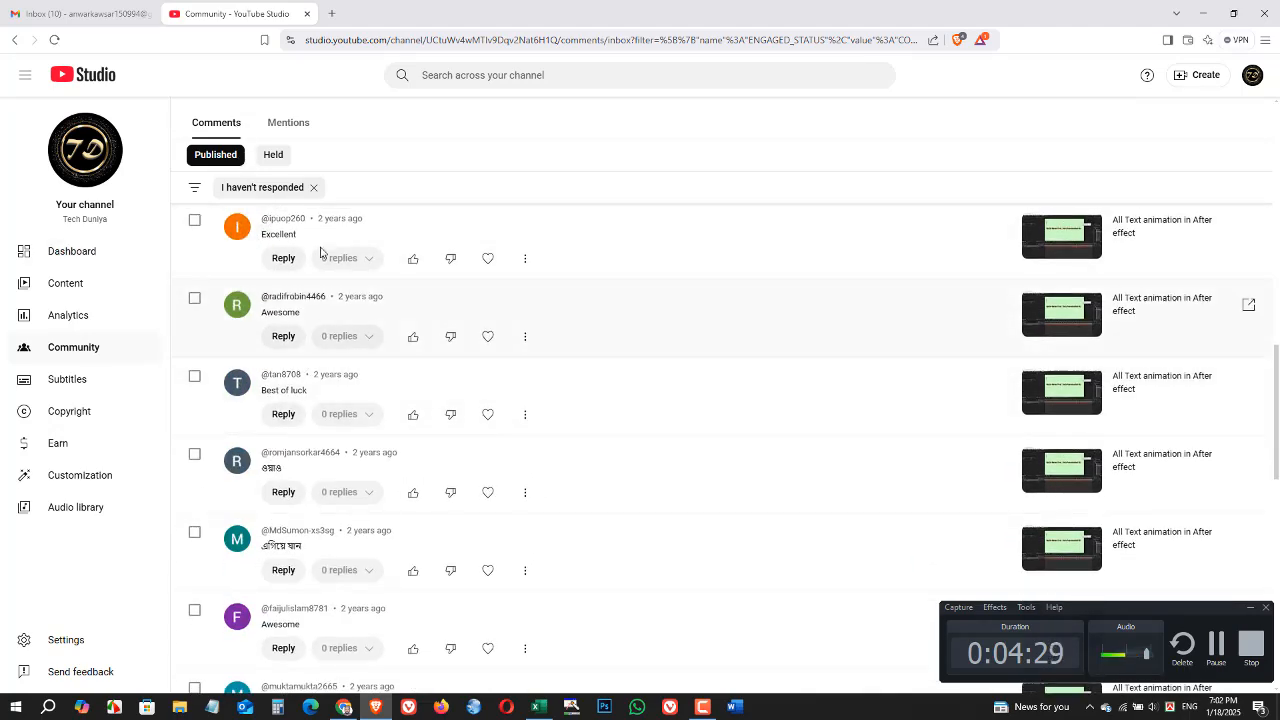
Check the community mentions, look through the published comments again and return to the mentions
left_click(287, 125)
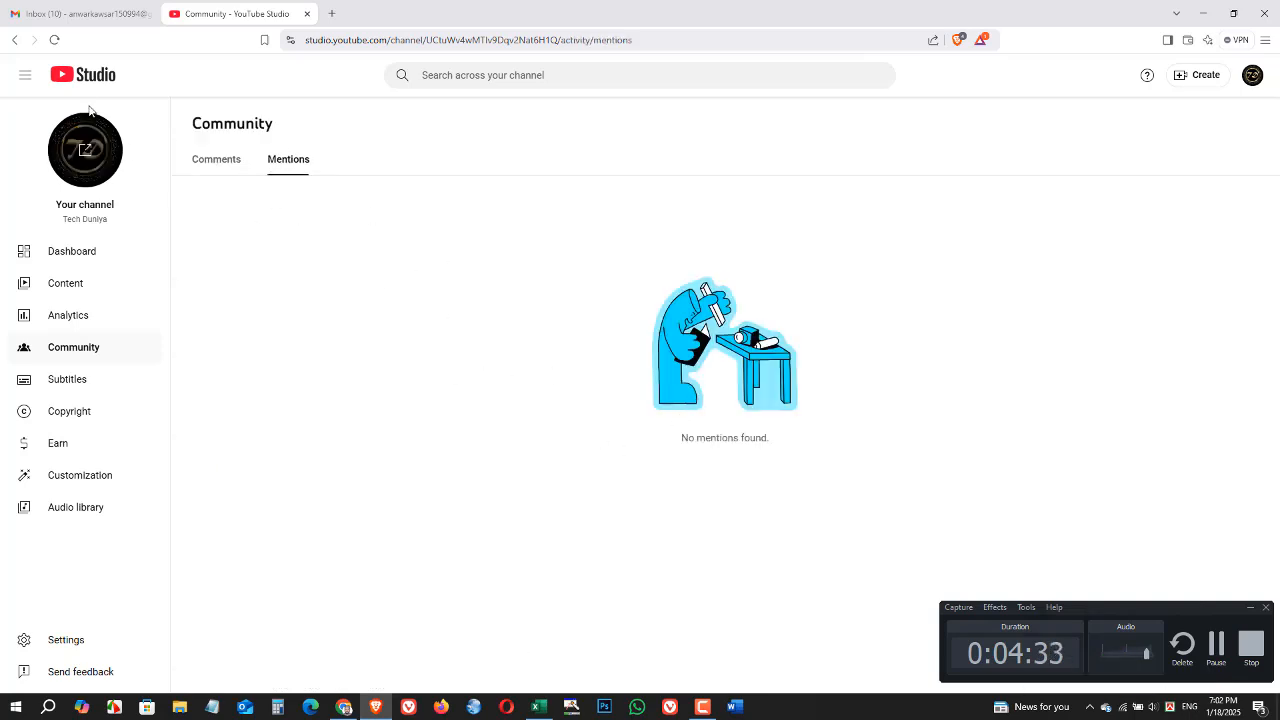
left_click(216, 160)
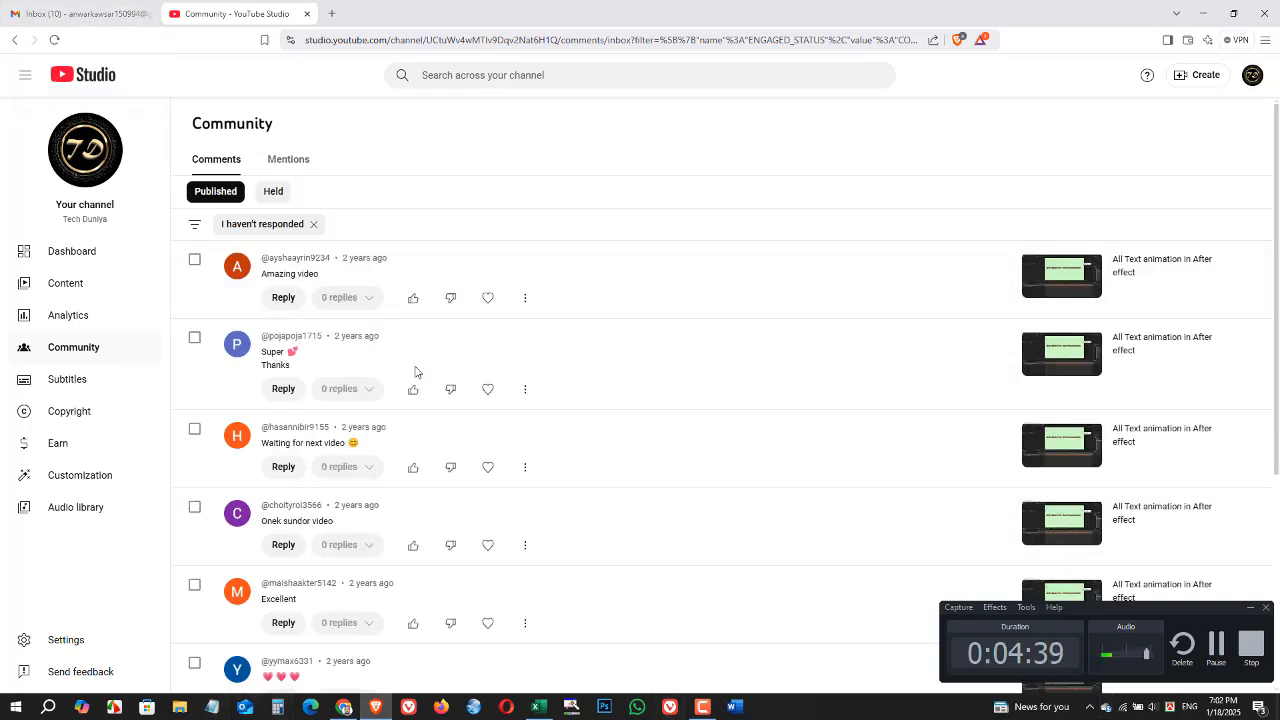
scroll(405, 371, "down", 1)
scroll(405, 371, "down", 3)
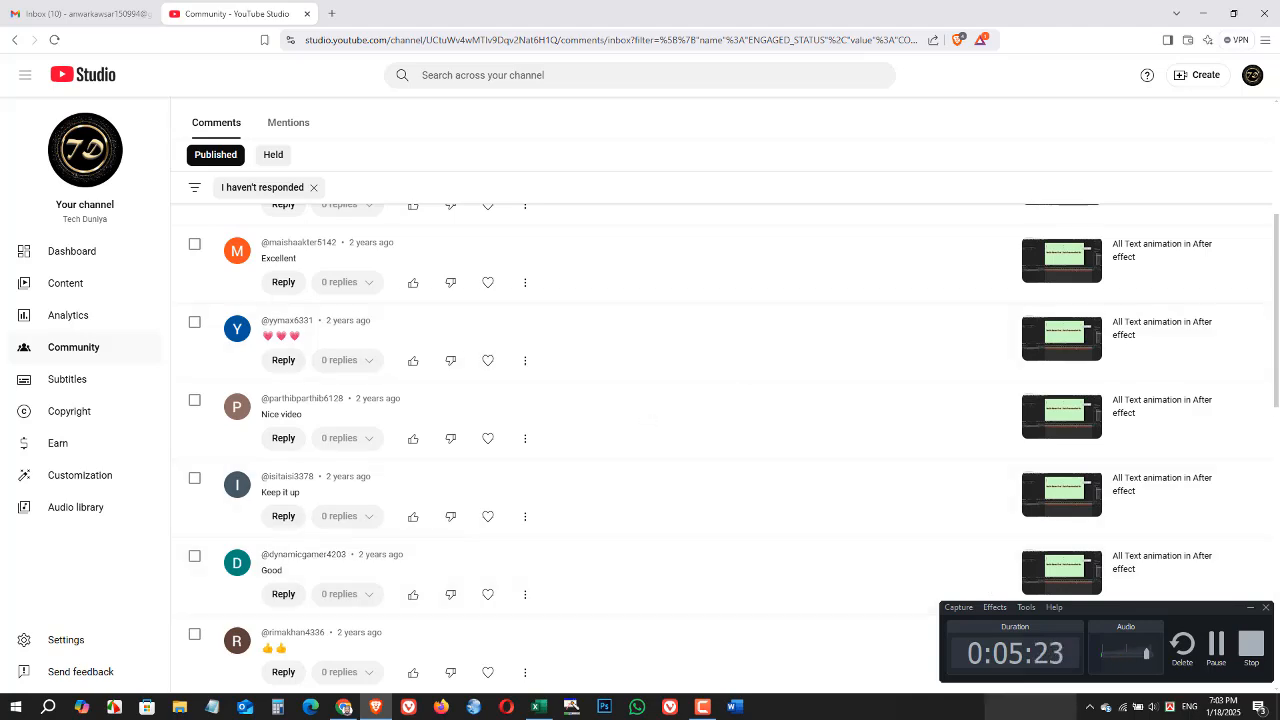
scroll(410, 420, "up", 4)
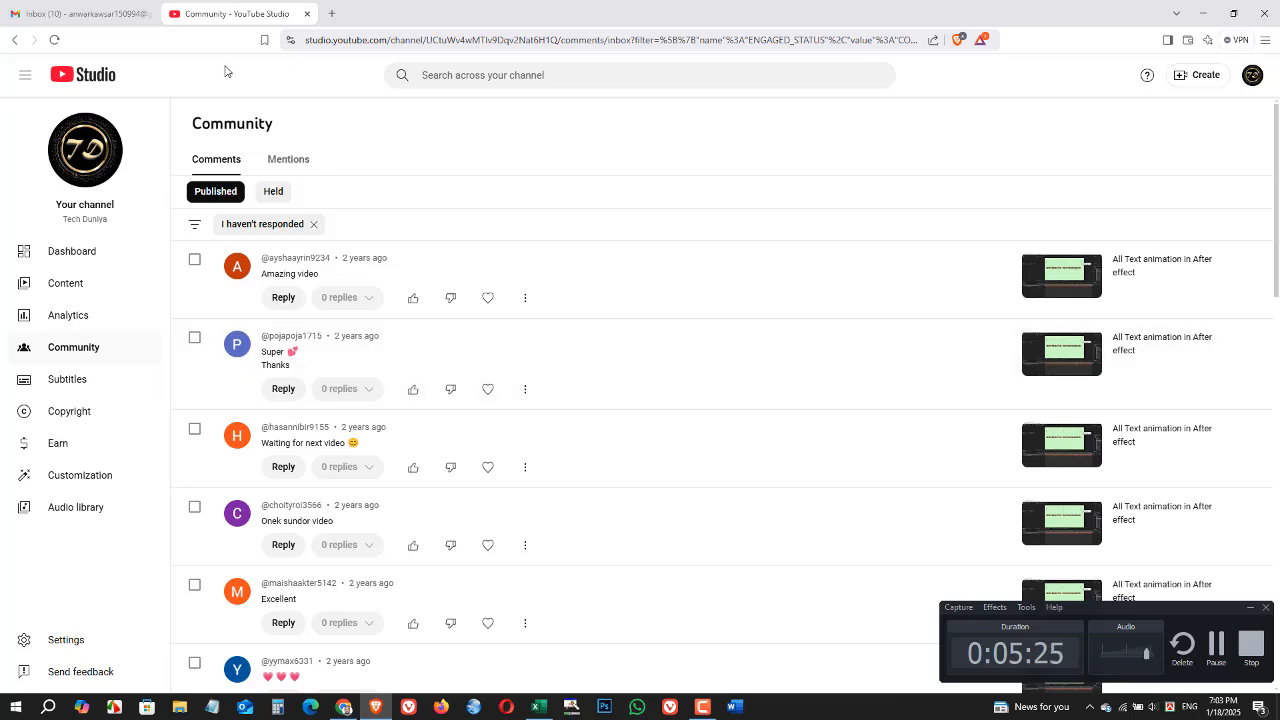
left_click(290, 163)
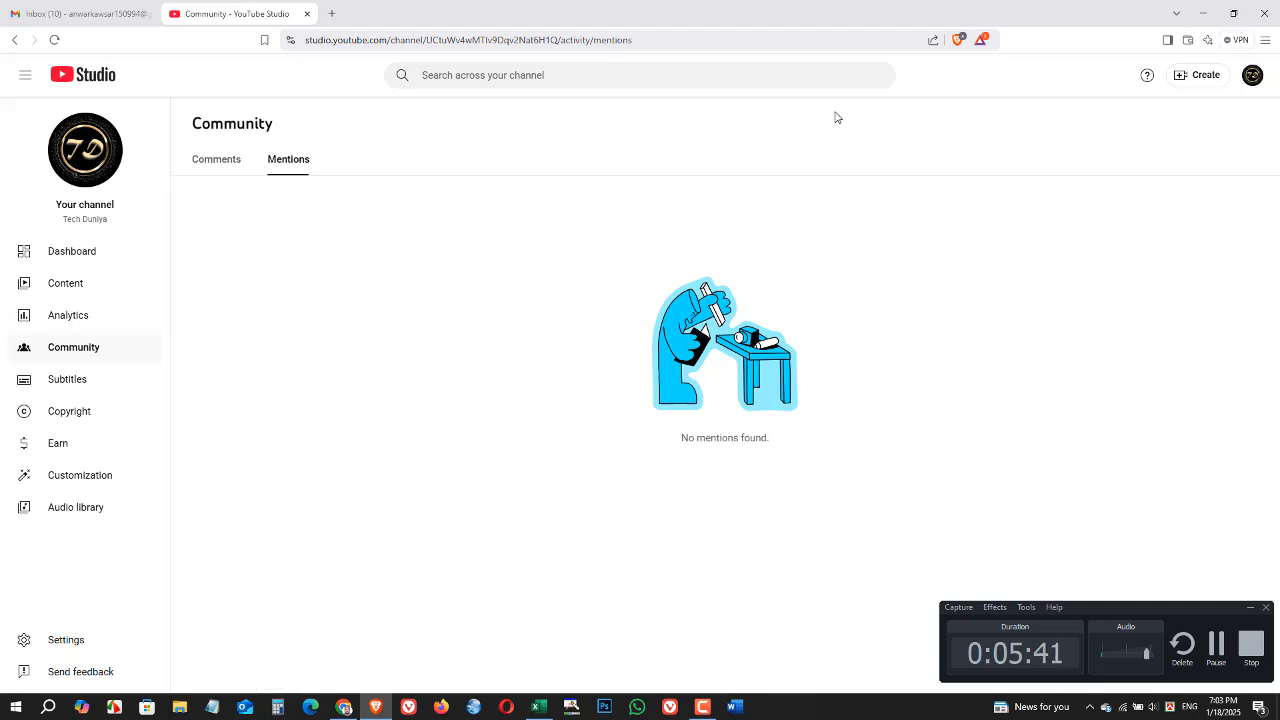
View the channel subtitles list and the copyright removal requests
left_click(82, 380)
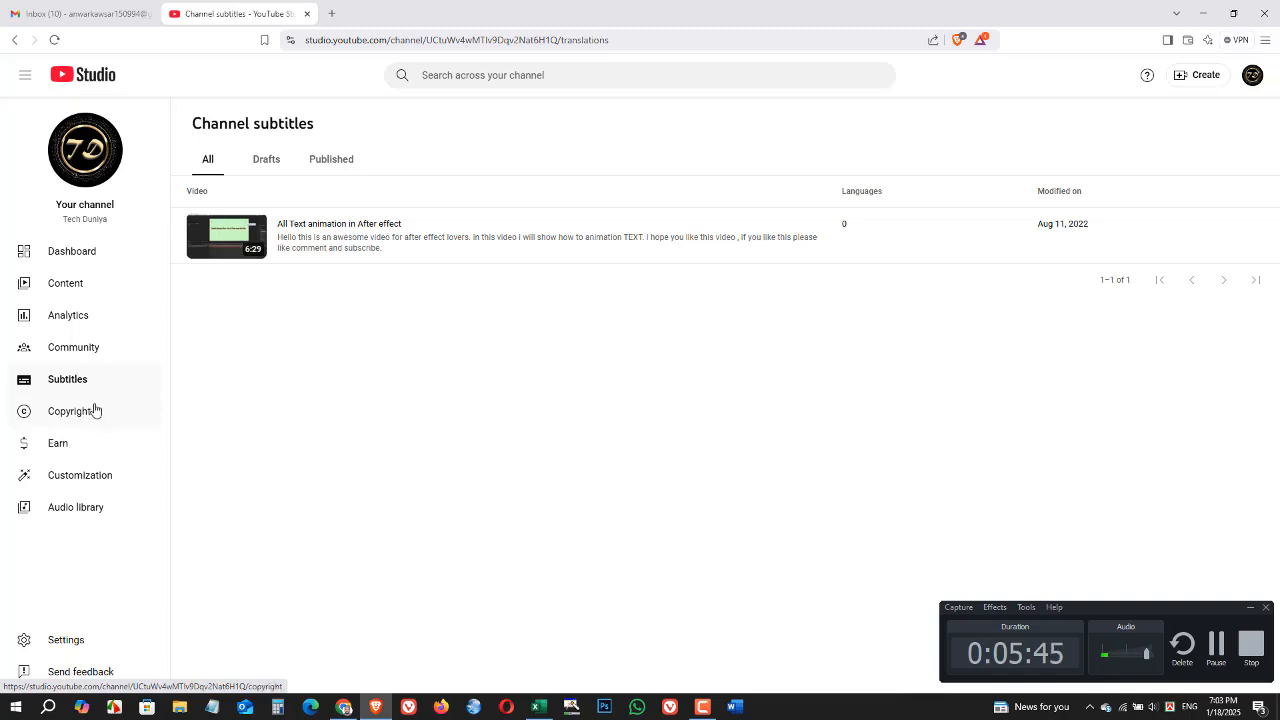
left_click(93, 421)
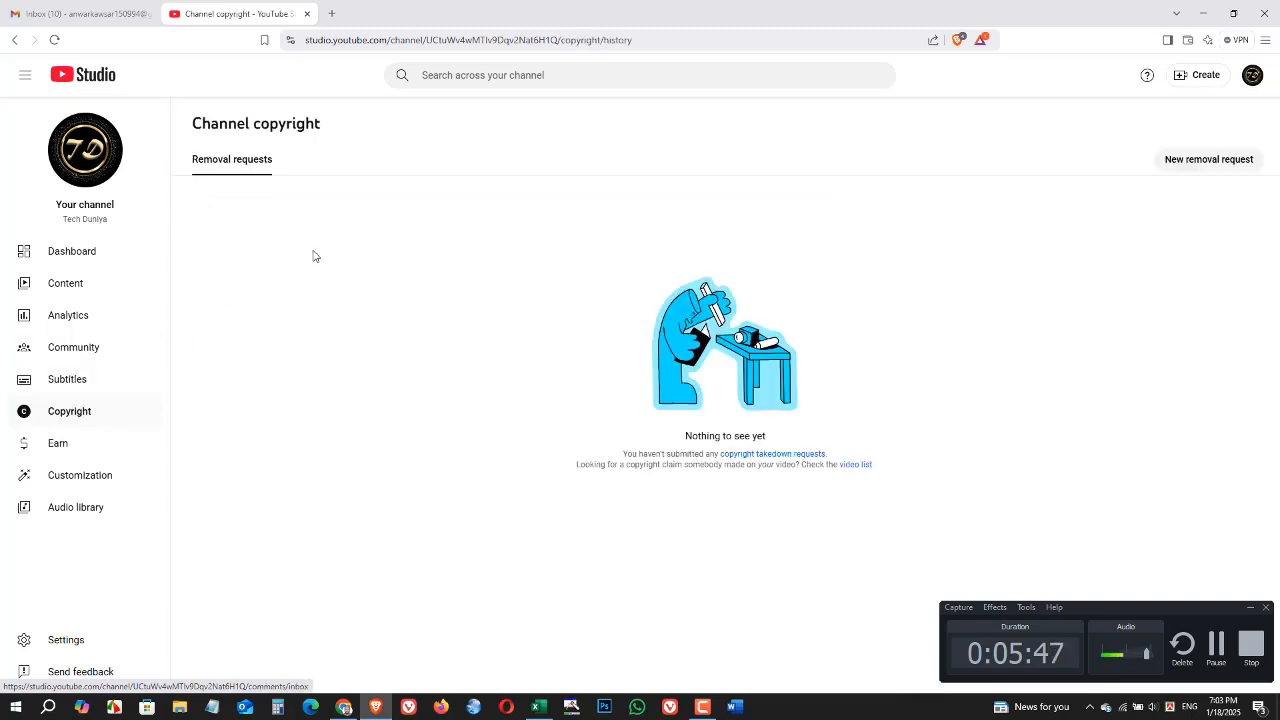
Review the Earn page, from the ways to earn to the Partner Program joining requirements
left_click(60, 451)
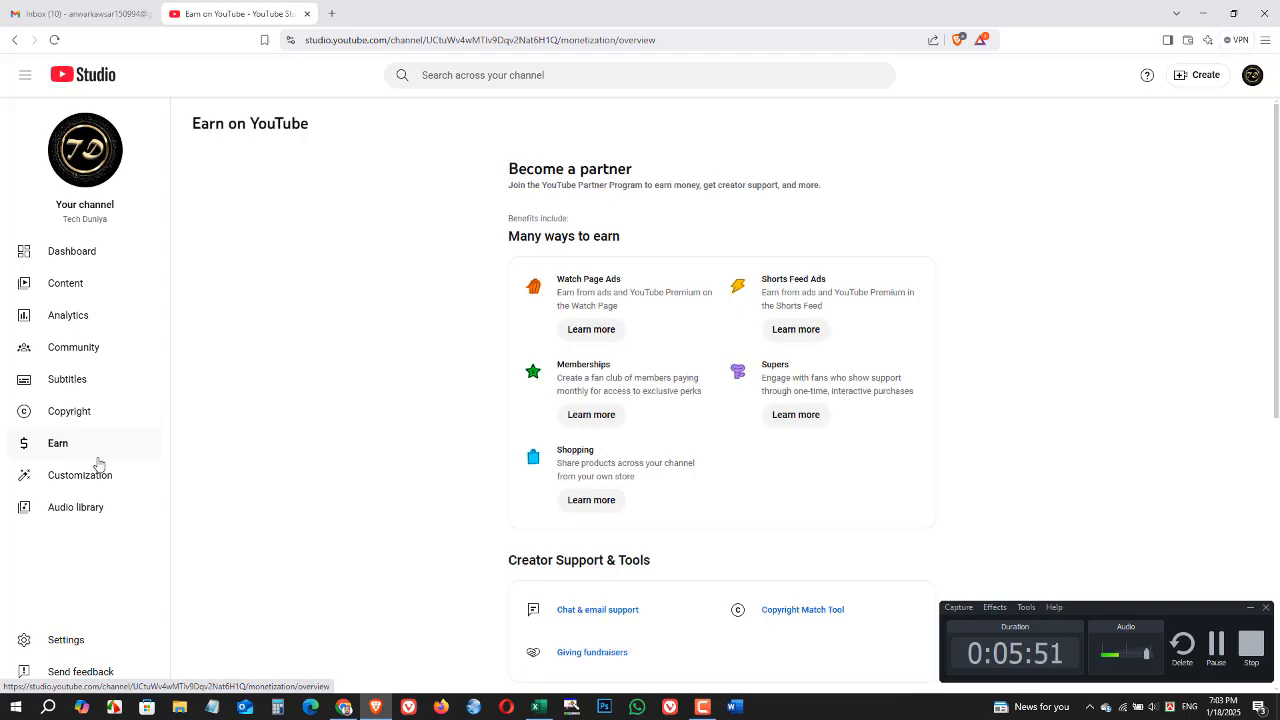
scroll(665, 422, "down", 4)
scroll(670, 416, "up", 4)
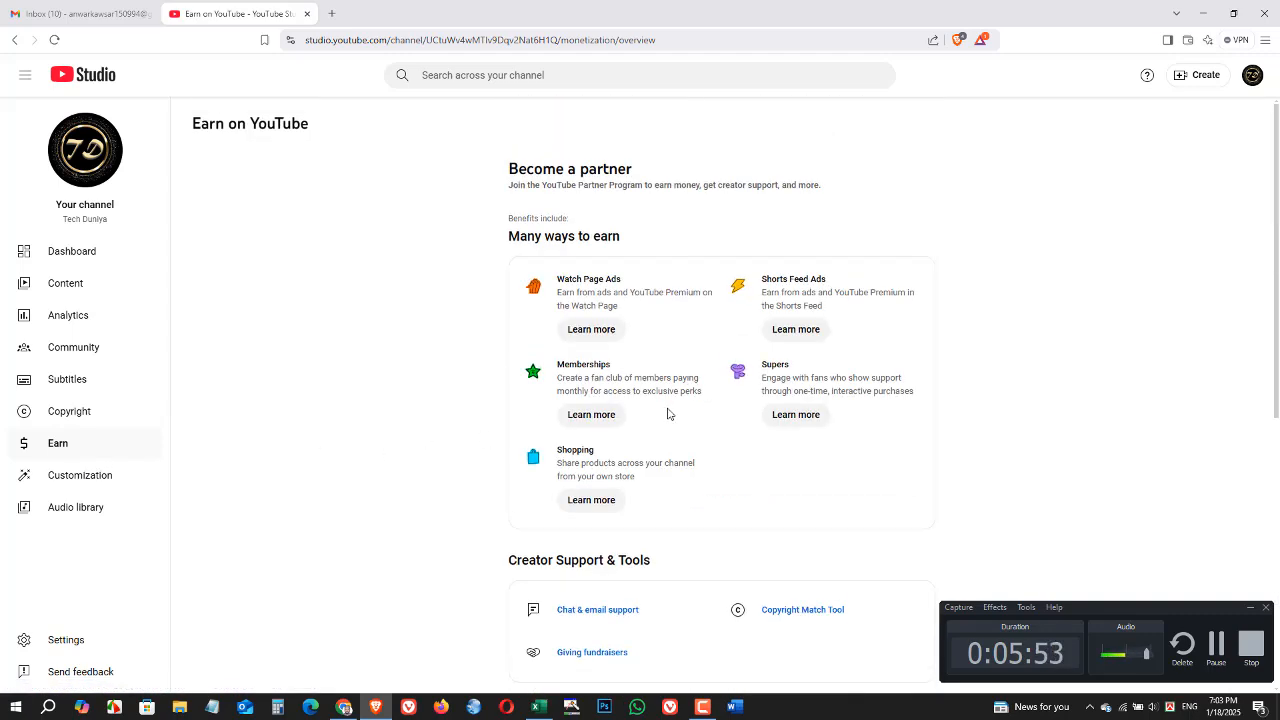
scroll(672, 412, "down", 5)
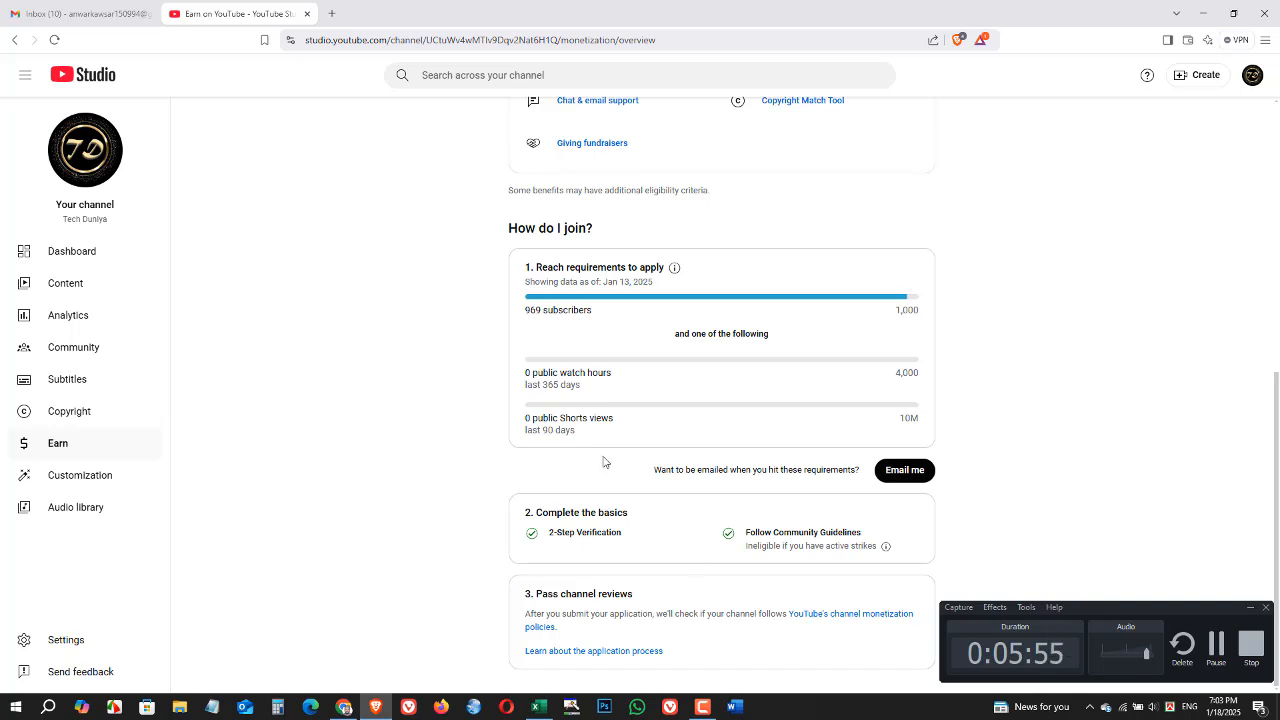
Review the channel's profile customization settings, from picture, name, handle and description to links, contact info and video watermark
left_click(128, 477)
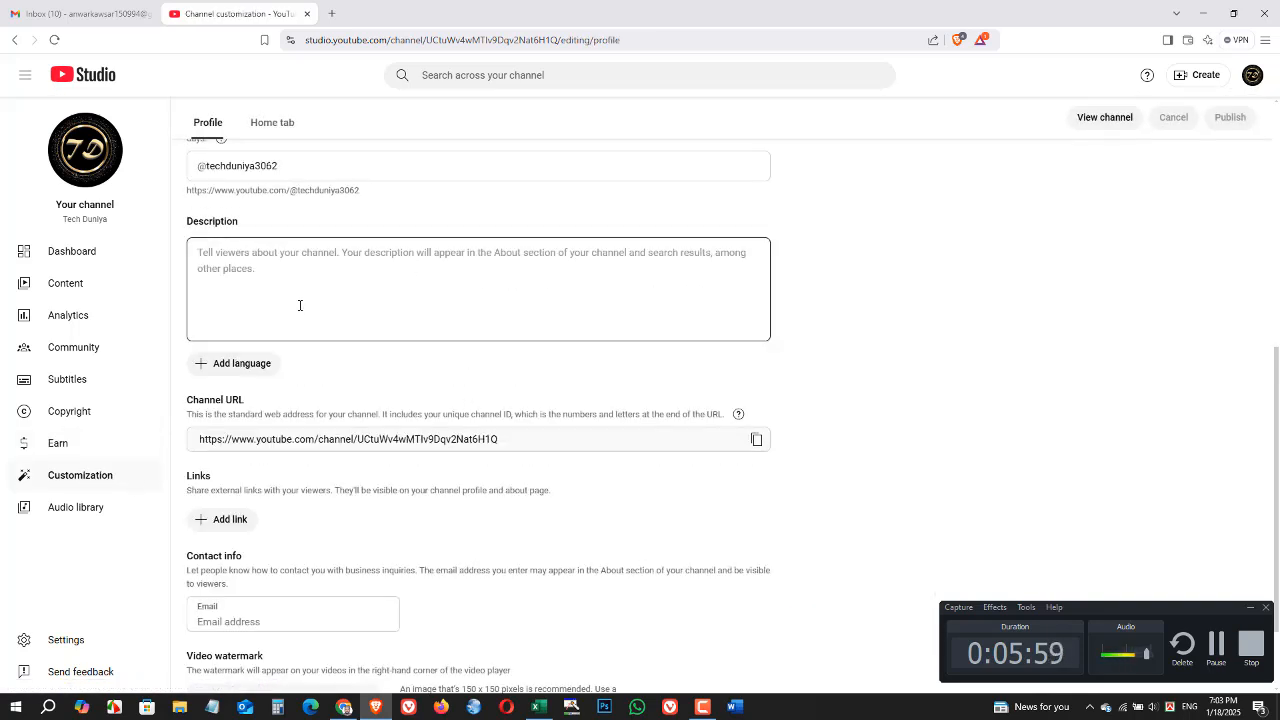
left_click(289, 301)
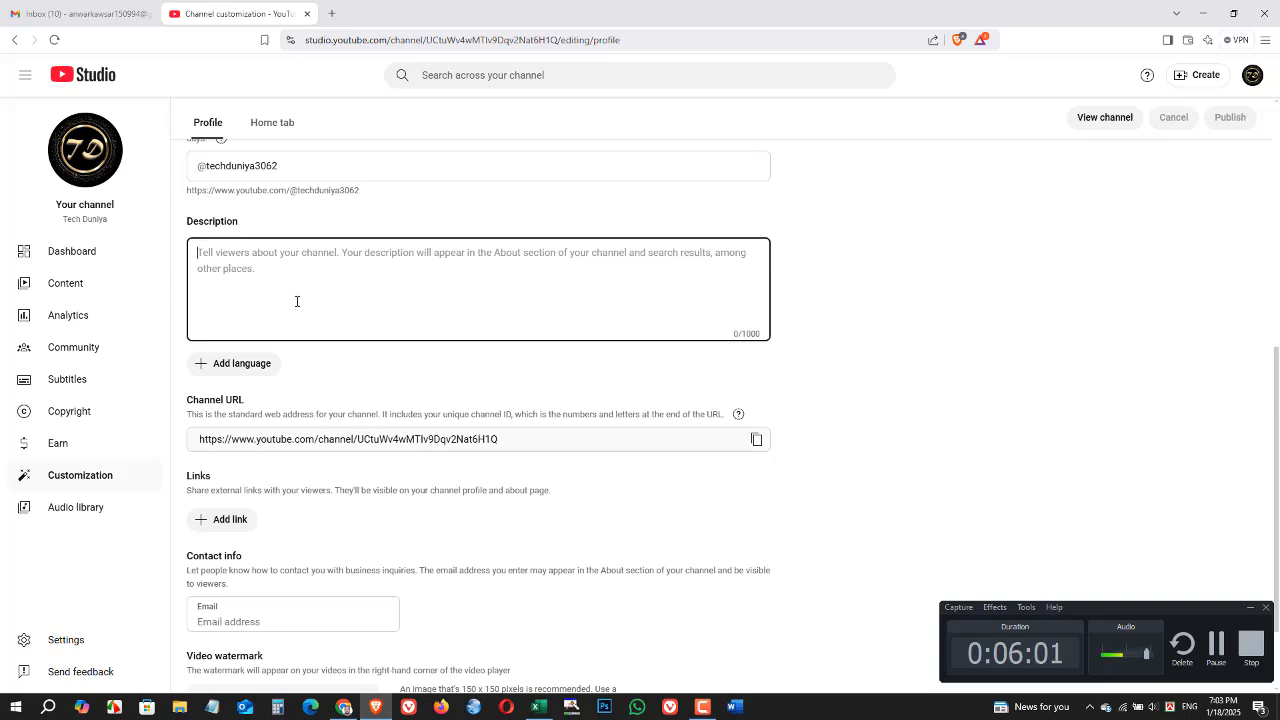
scroll(290, 437, "up", 2)
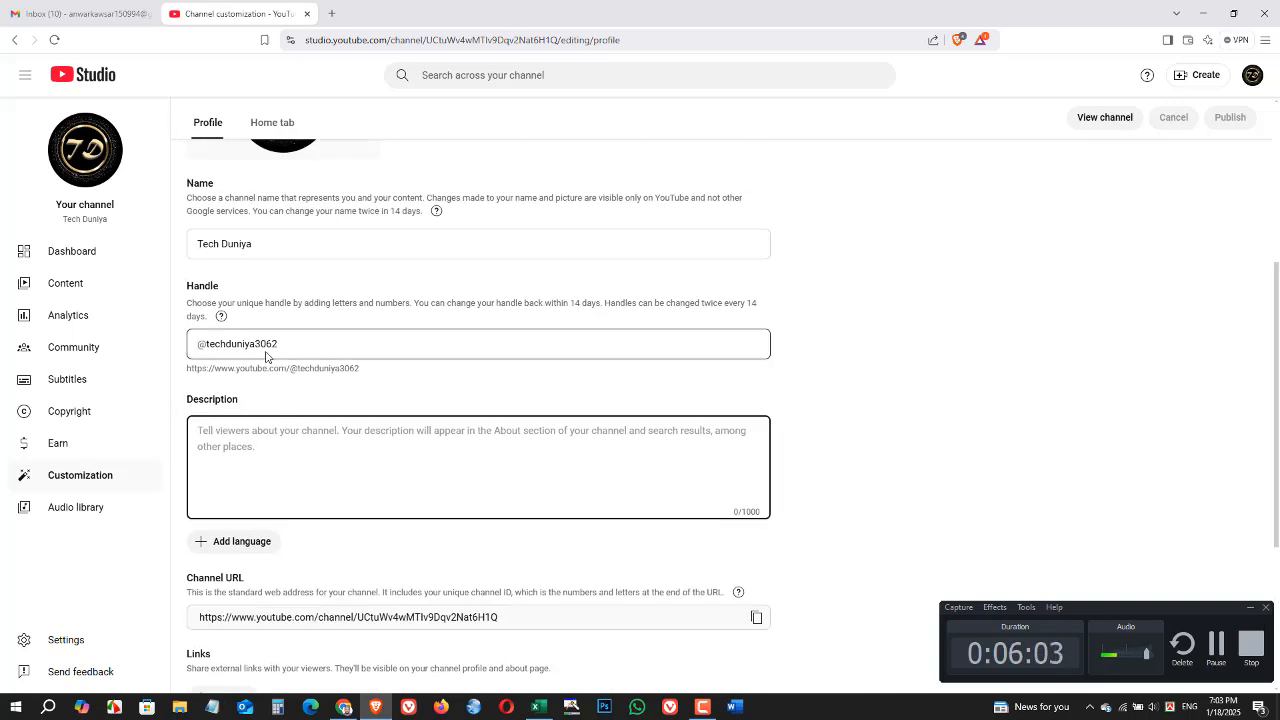
scroll(289, 341, "up", 2)
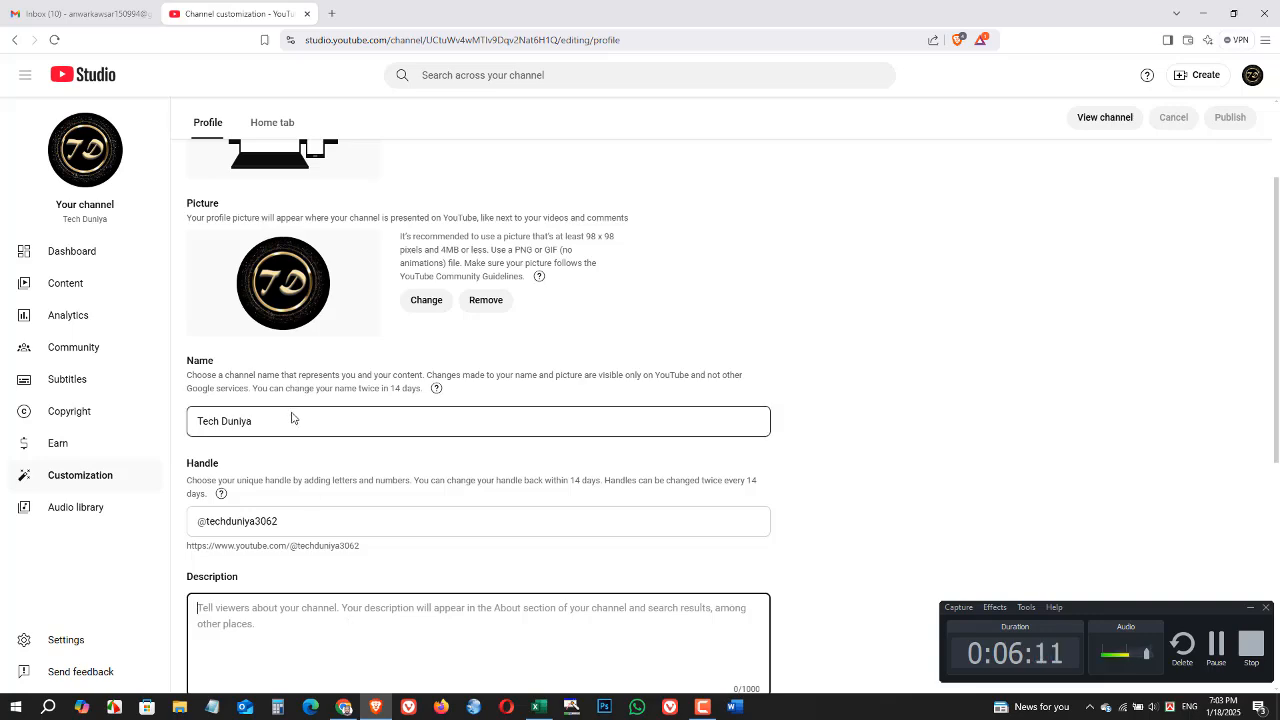
scroll(285, 432, "down", 5)
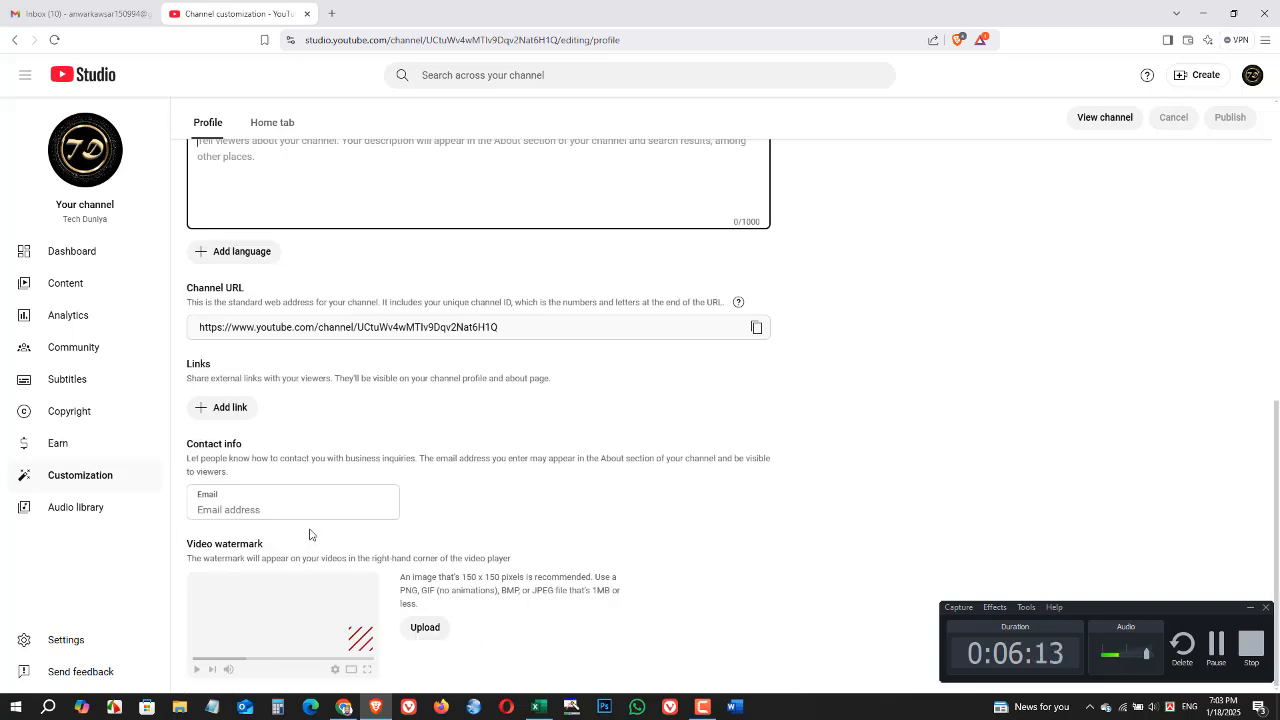
Add a blank link entry to the channel profile and delete it
left_click(224, 409)
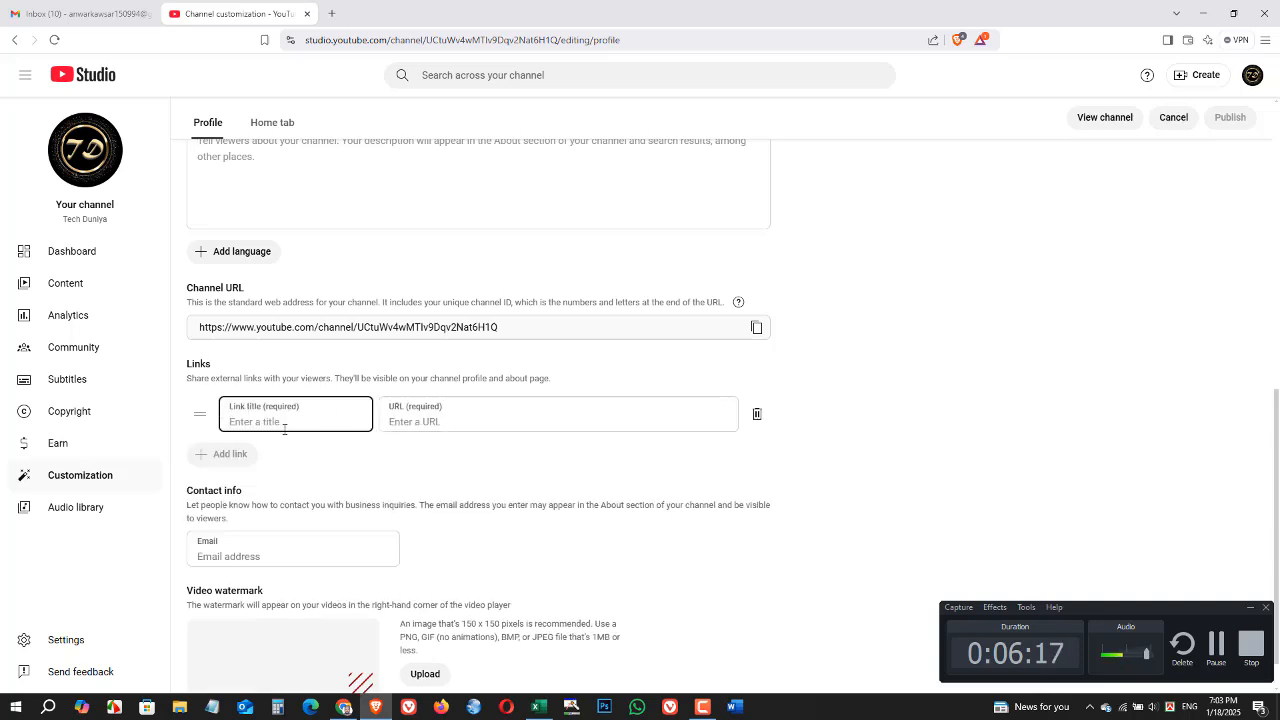
left_click(411, 418)
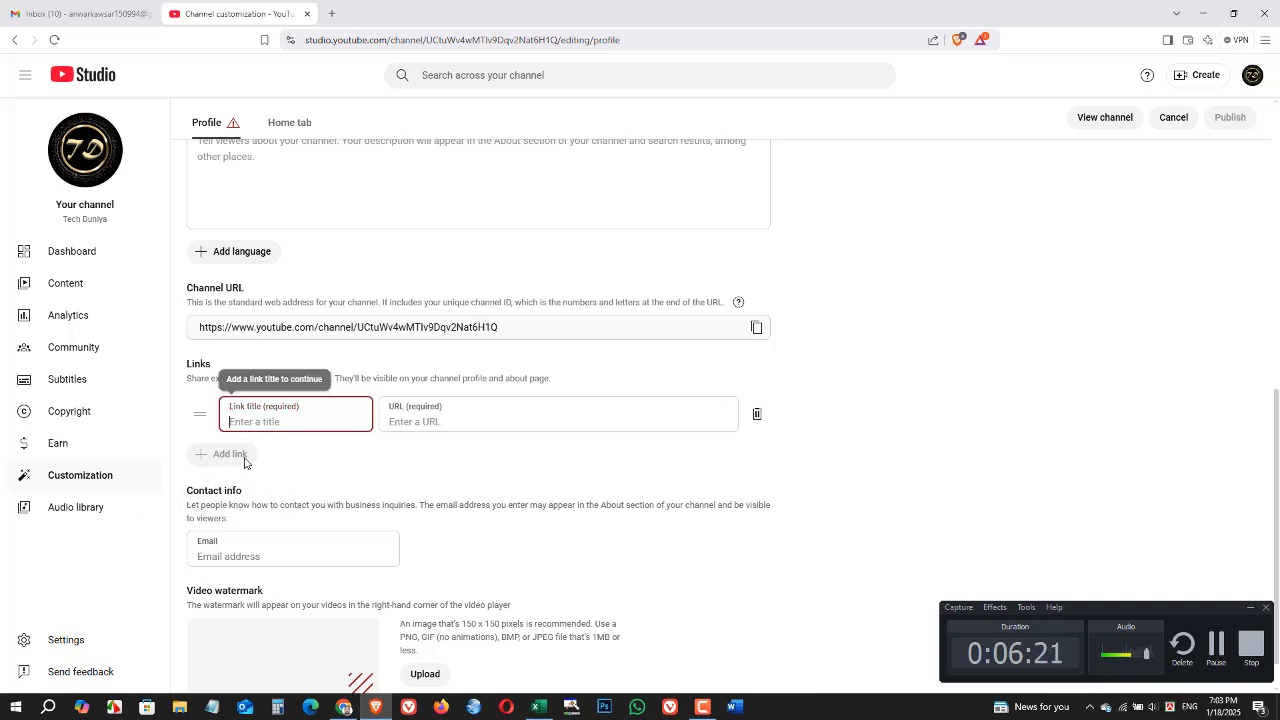
left_click(755, 416)
Load the Beyadob image from the Desktop folder as the channel's video watermark
left_click(251, 494)
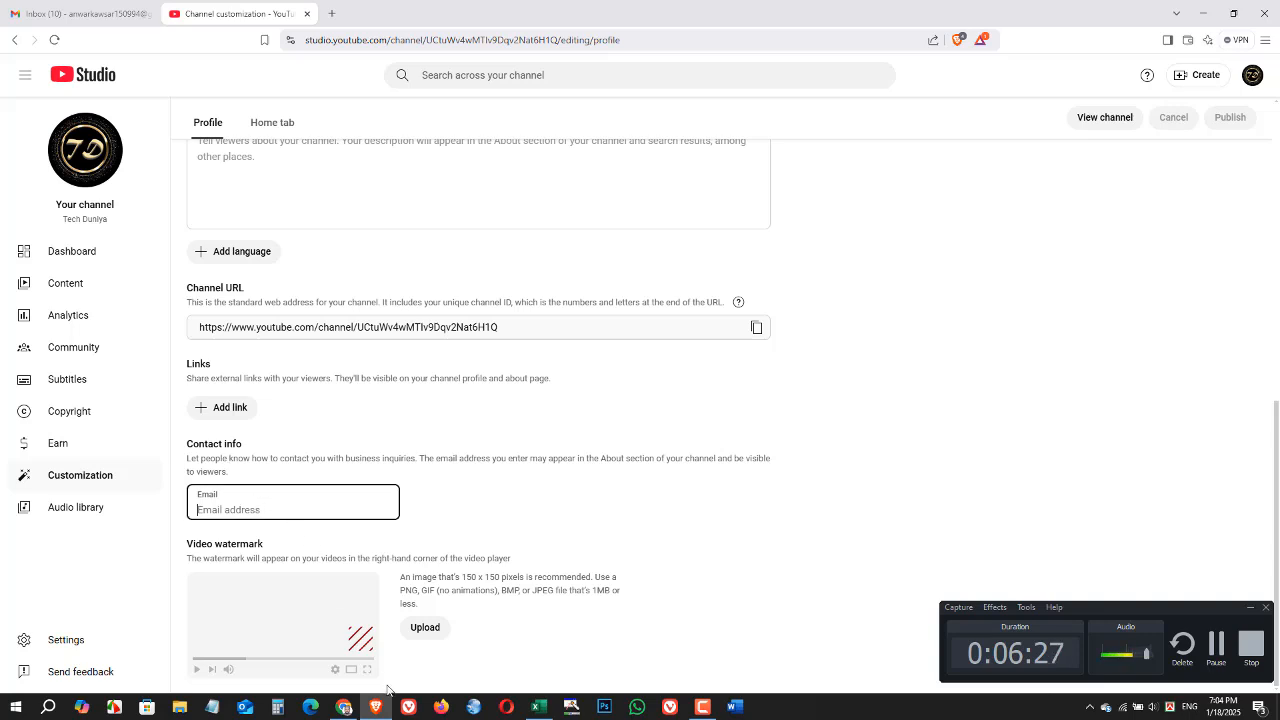
left_click(425, 627)
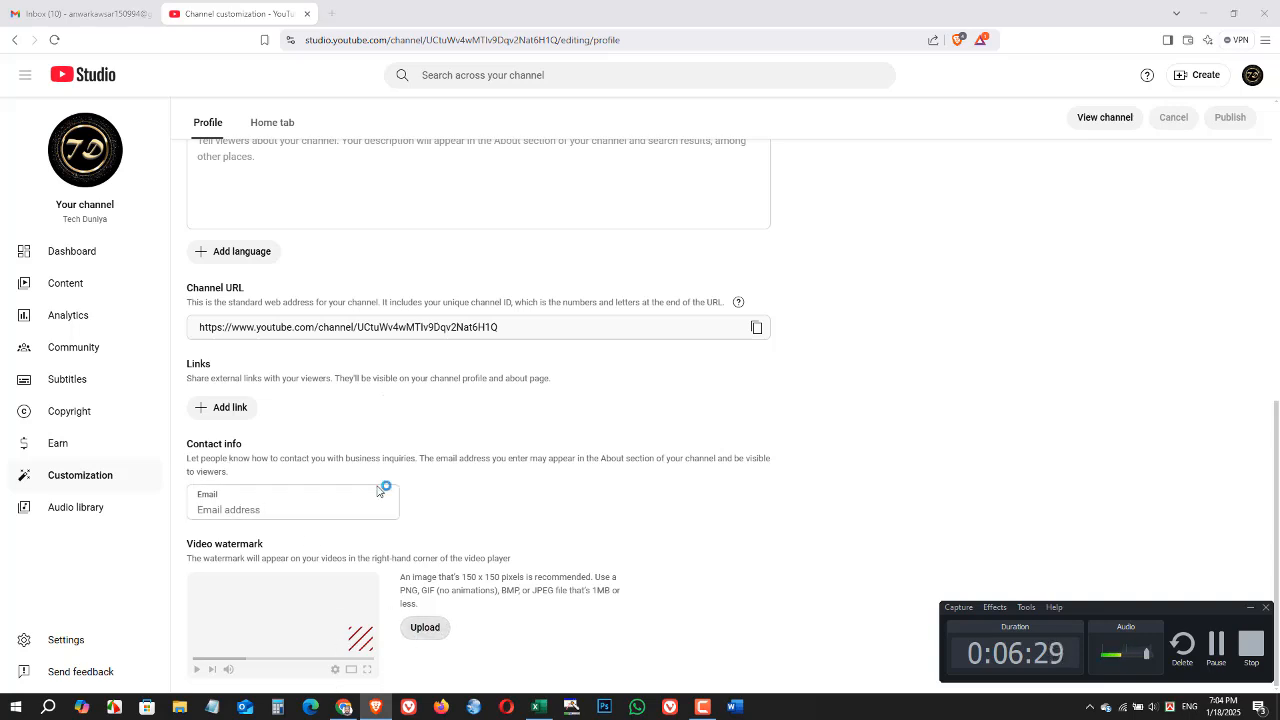
left_click(193, 172)
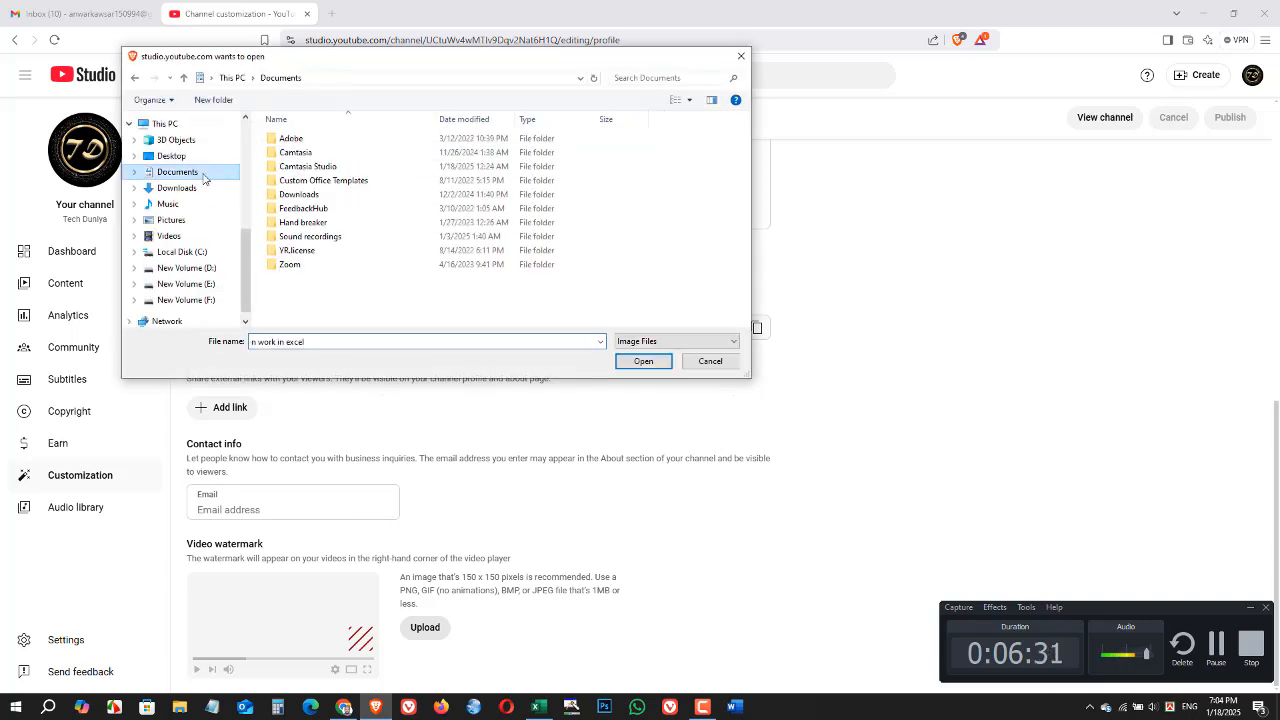
left_click(171, 156)
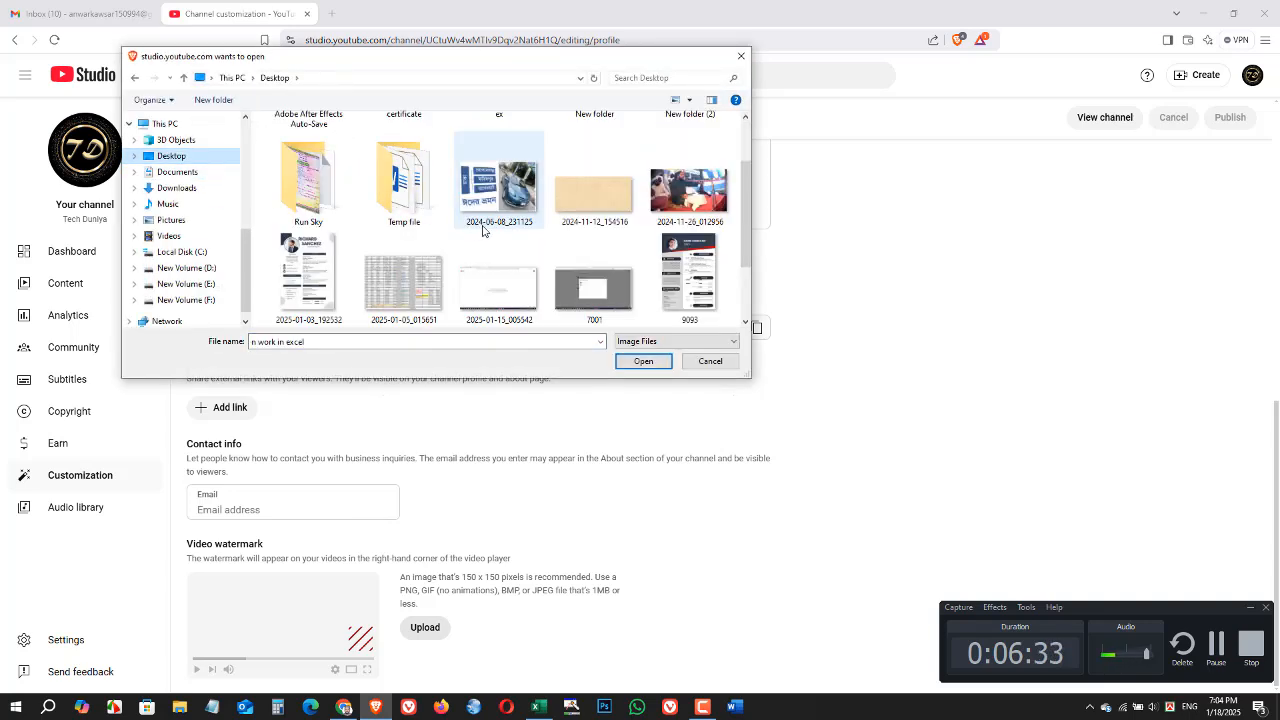
scroll(485, 230, "down", 1)
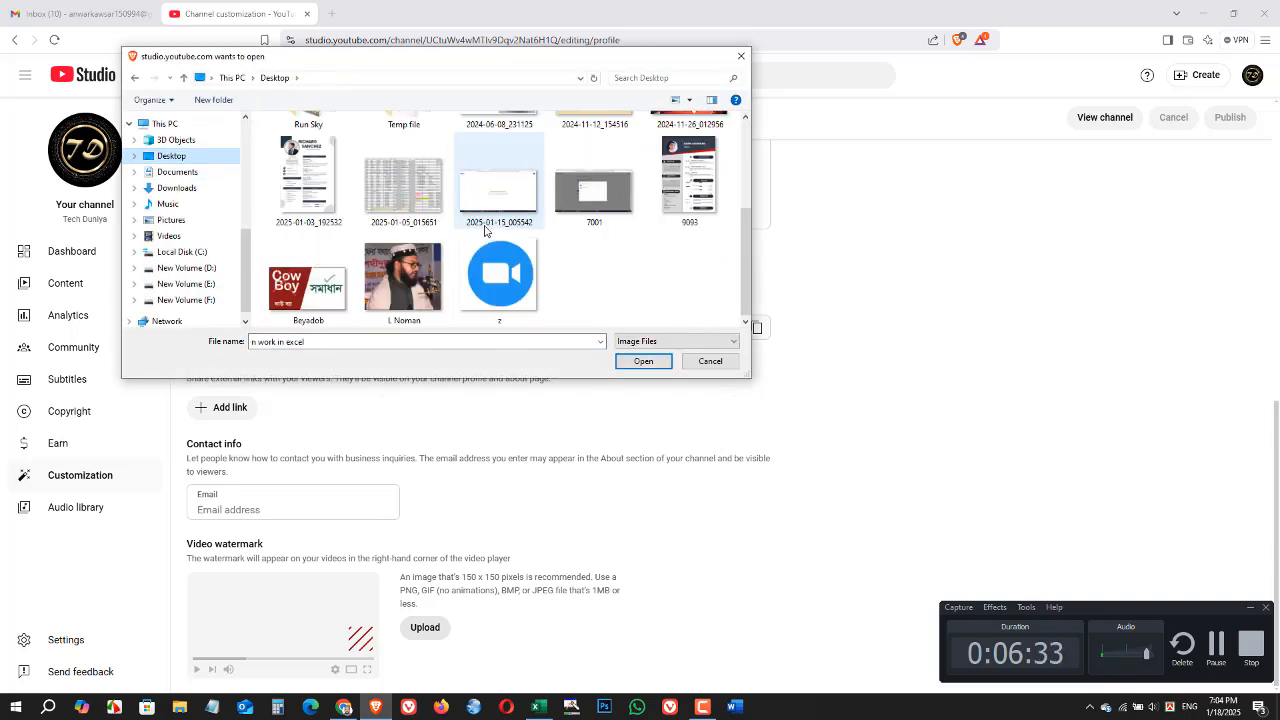
double_click(320, 294)
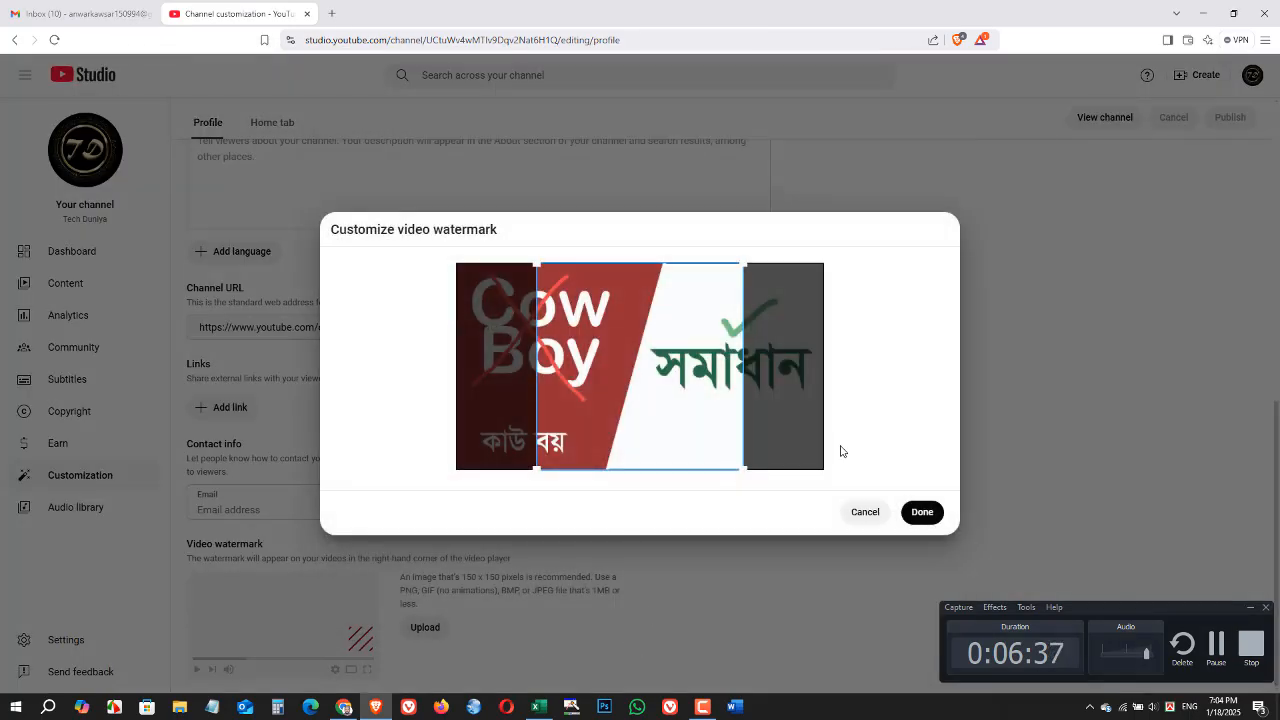
Shift the watermark's crop frame to the right end of the image and apply the crop, keeping this image as the watermark
left_click_drag(651, 436, 798, 436)
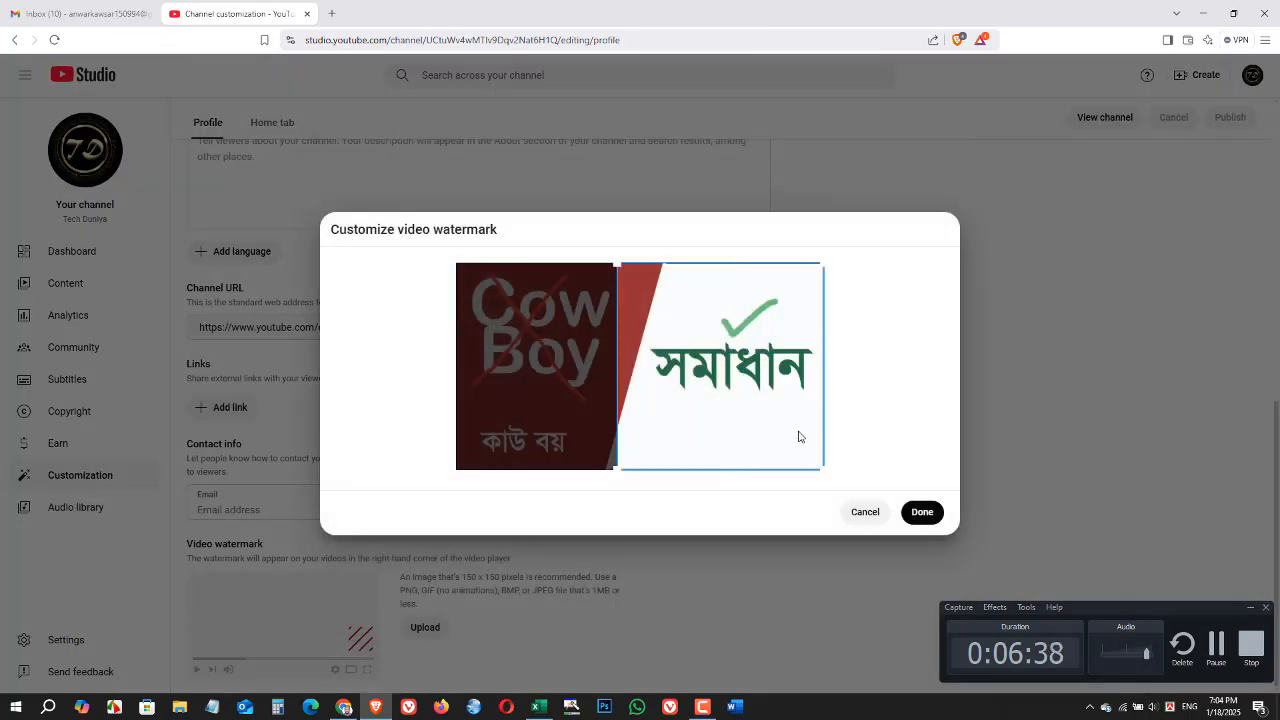
left_click(922, 511)
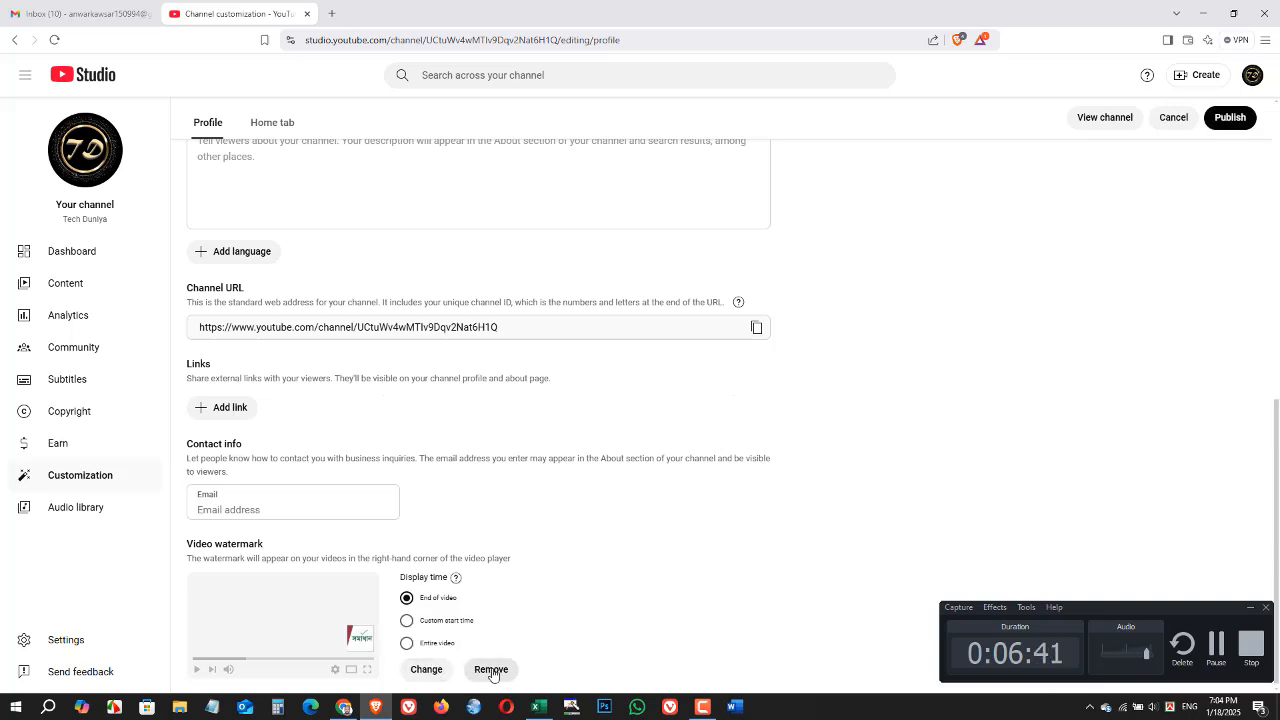
left_click(452, 668)
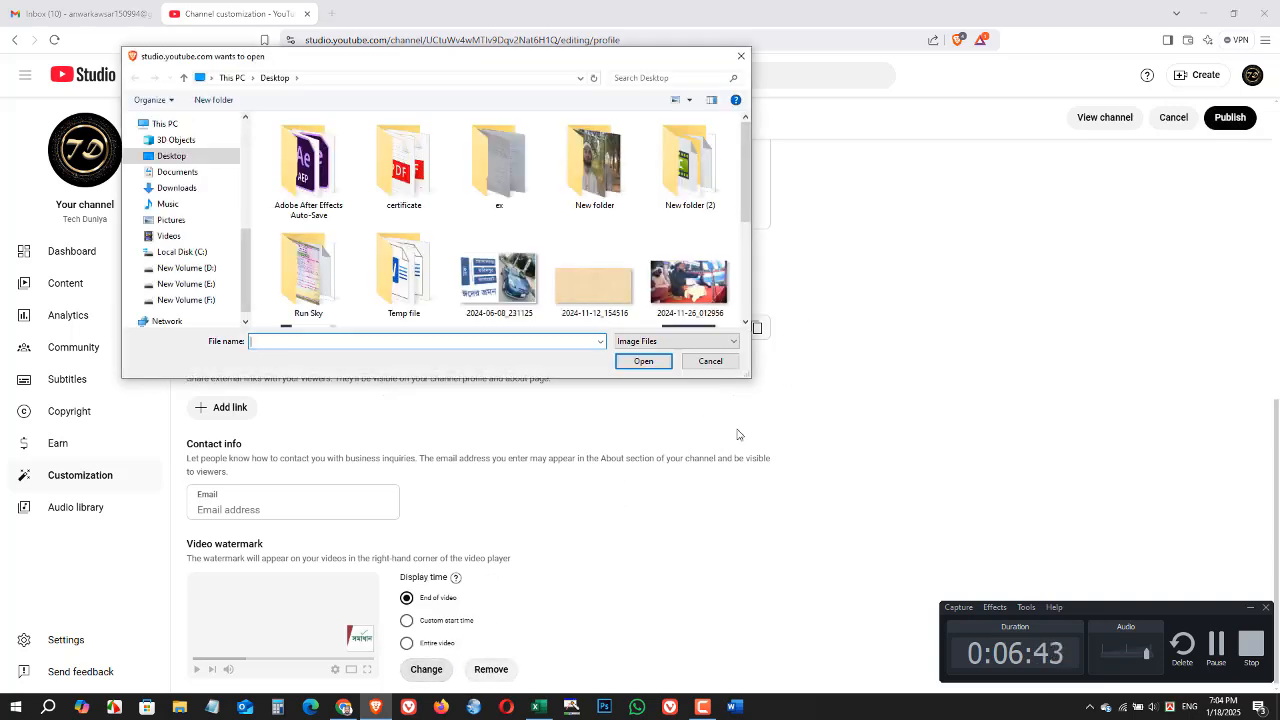
left_click(710, 361)
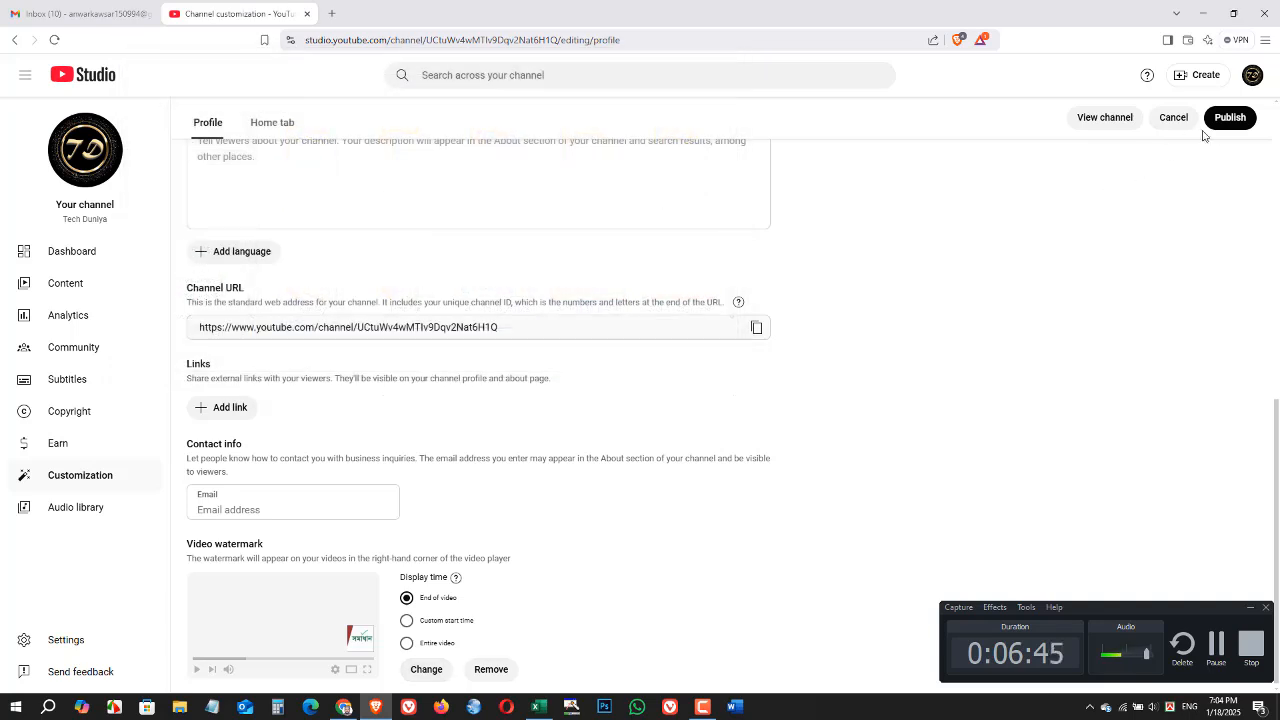